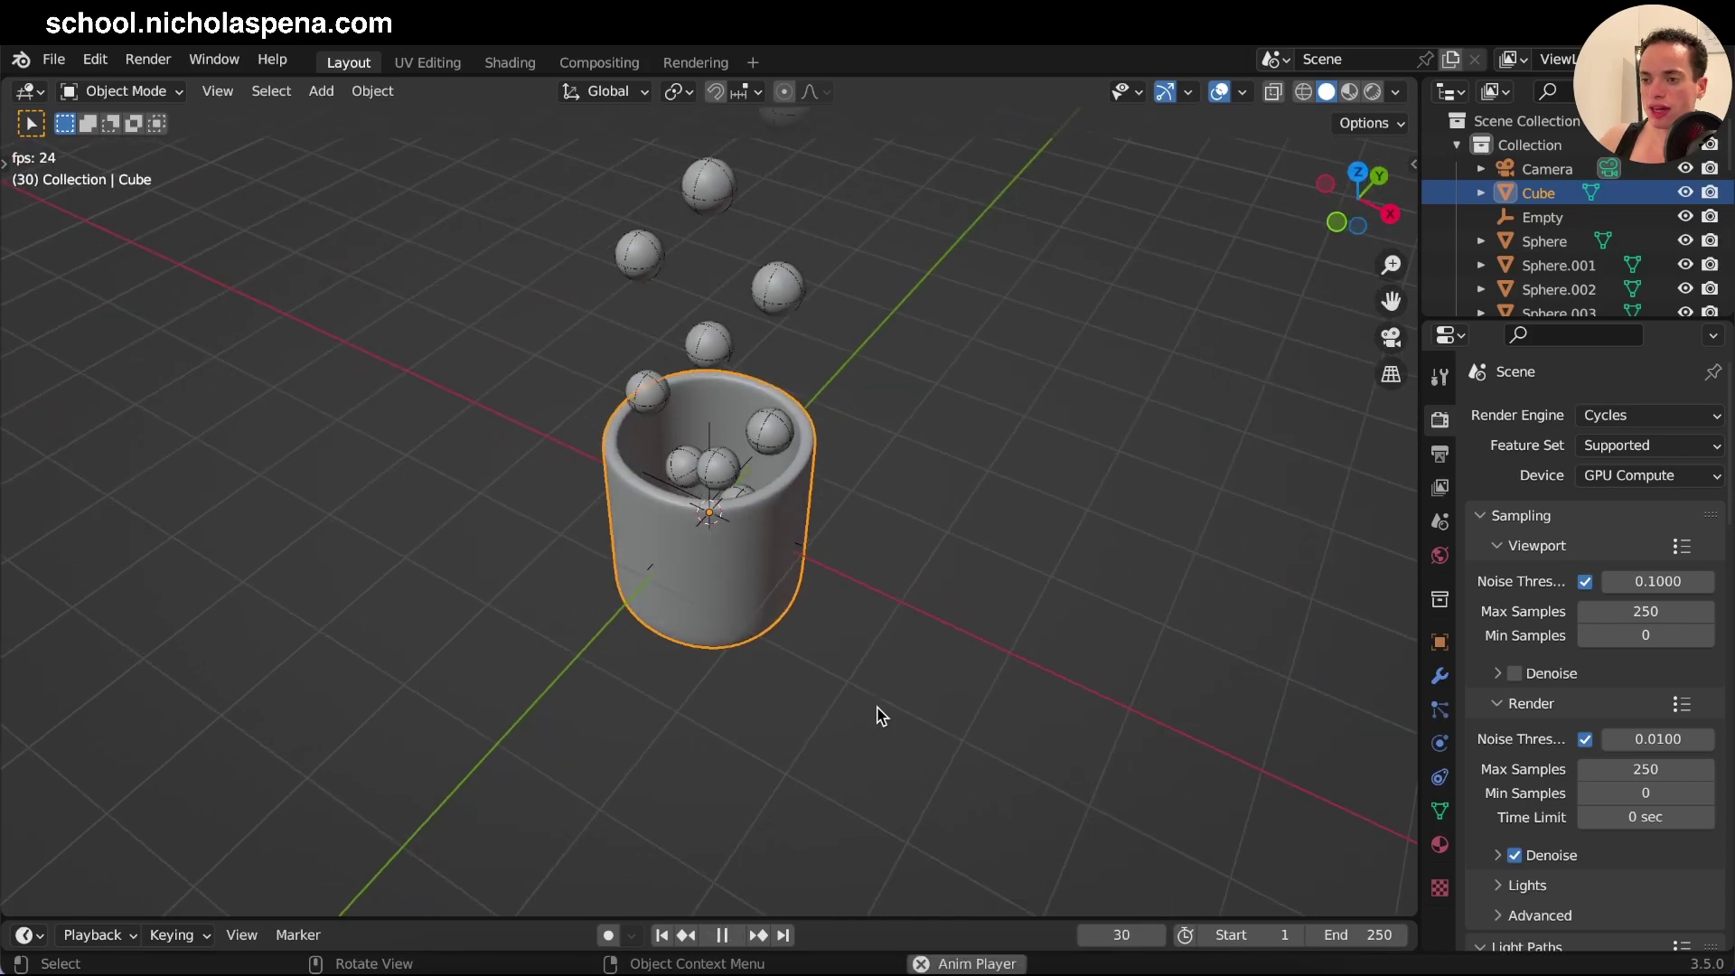
{"action": "key", "text": "space"}
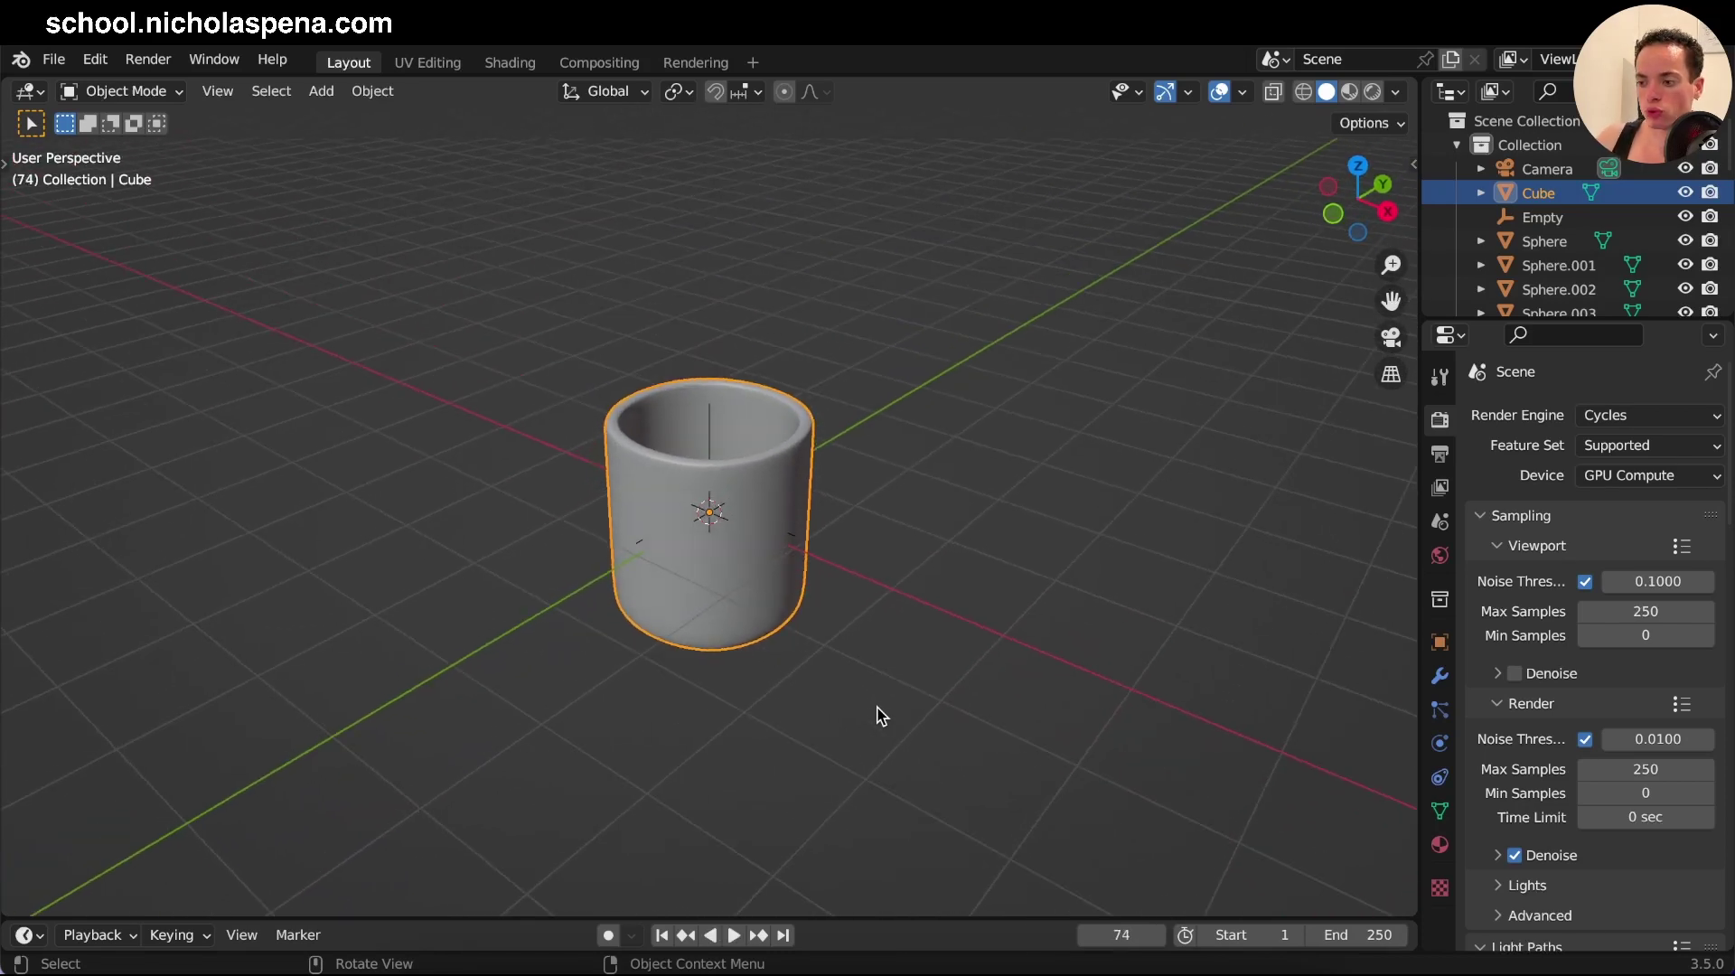
Preview the ball drop, rewind, and switch to the camera perspective view.
{"action": "left_click", "coordinate": [662, 934]}
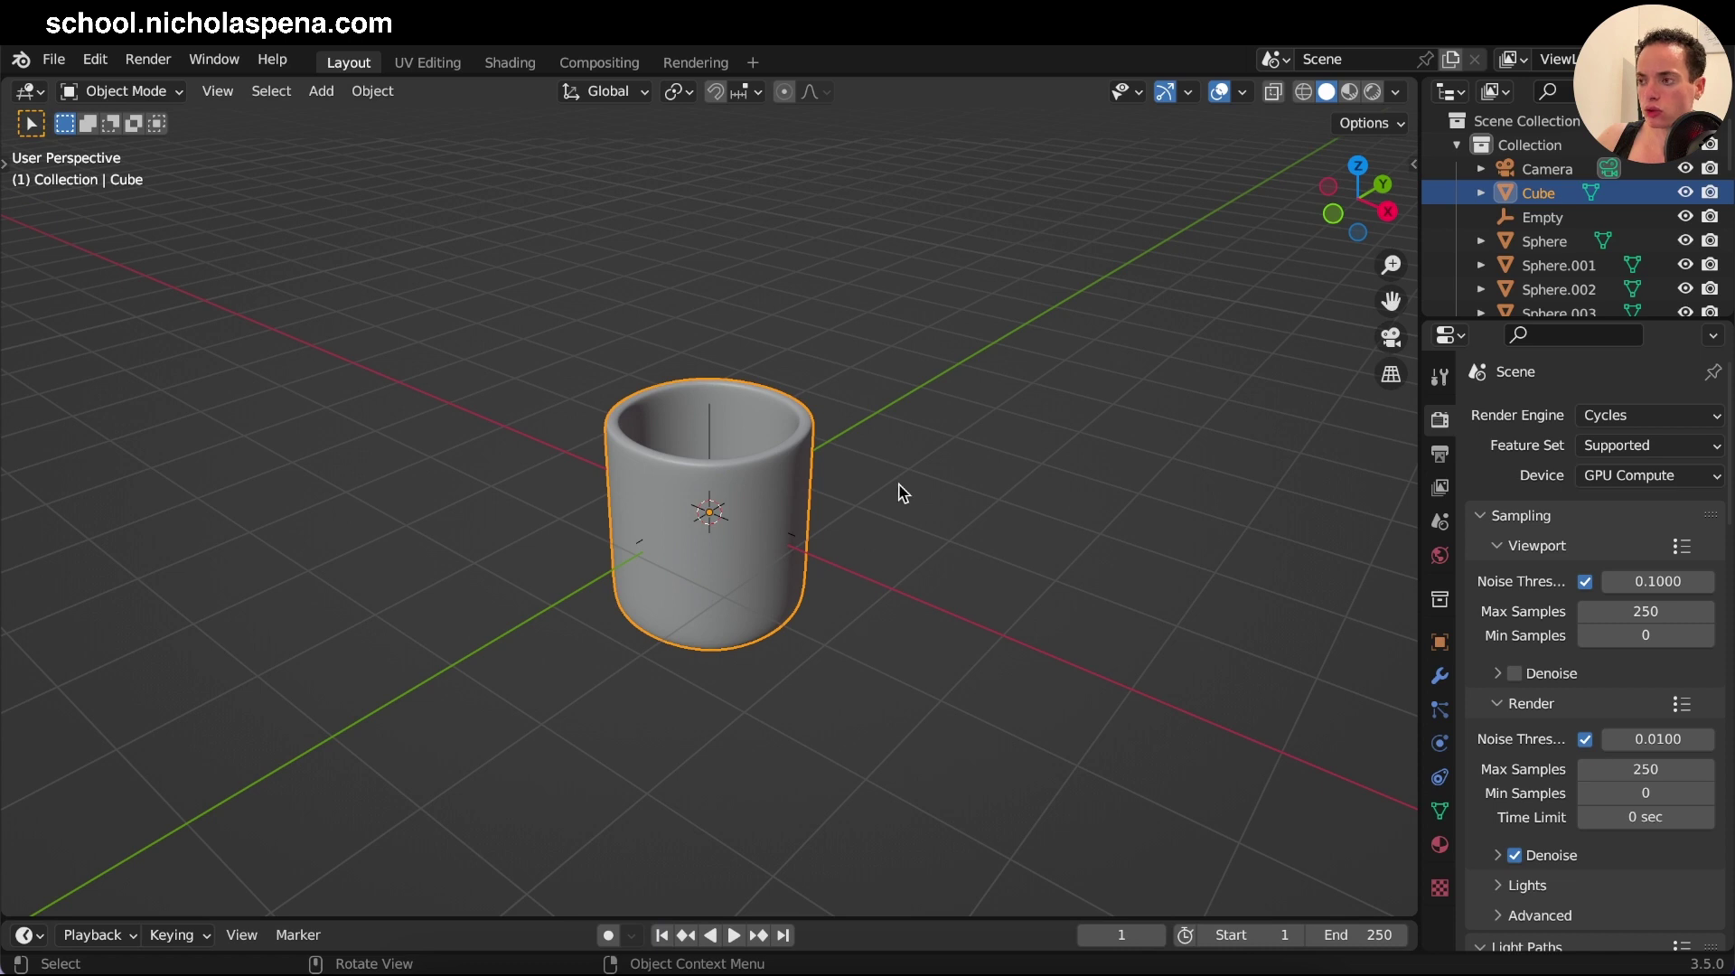
{"action": "left_click", "coordinate": [1387, 348]}
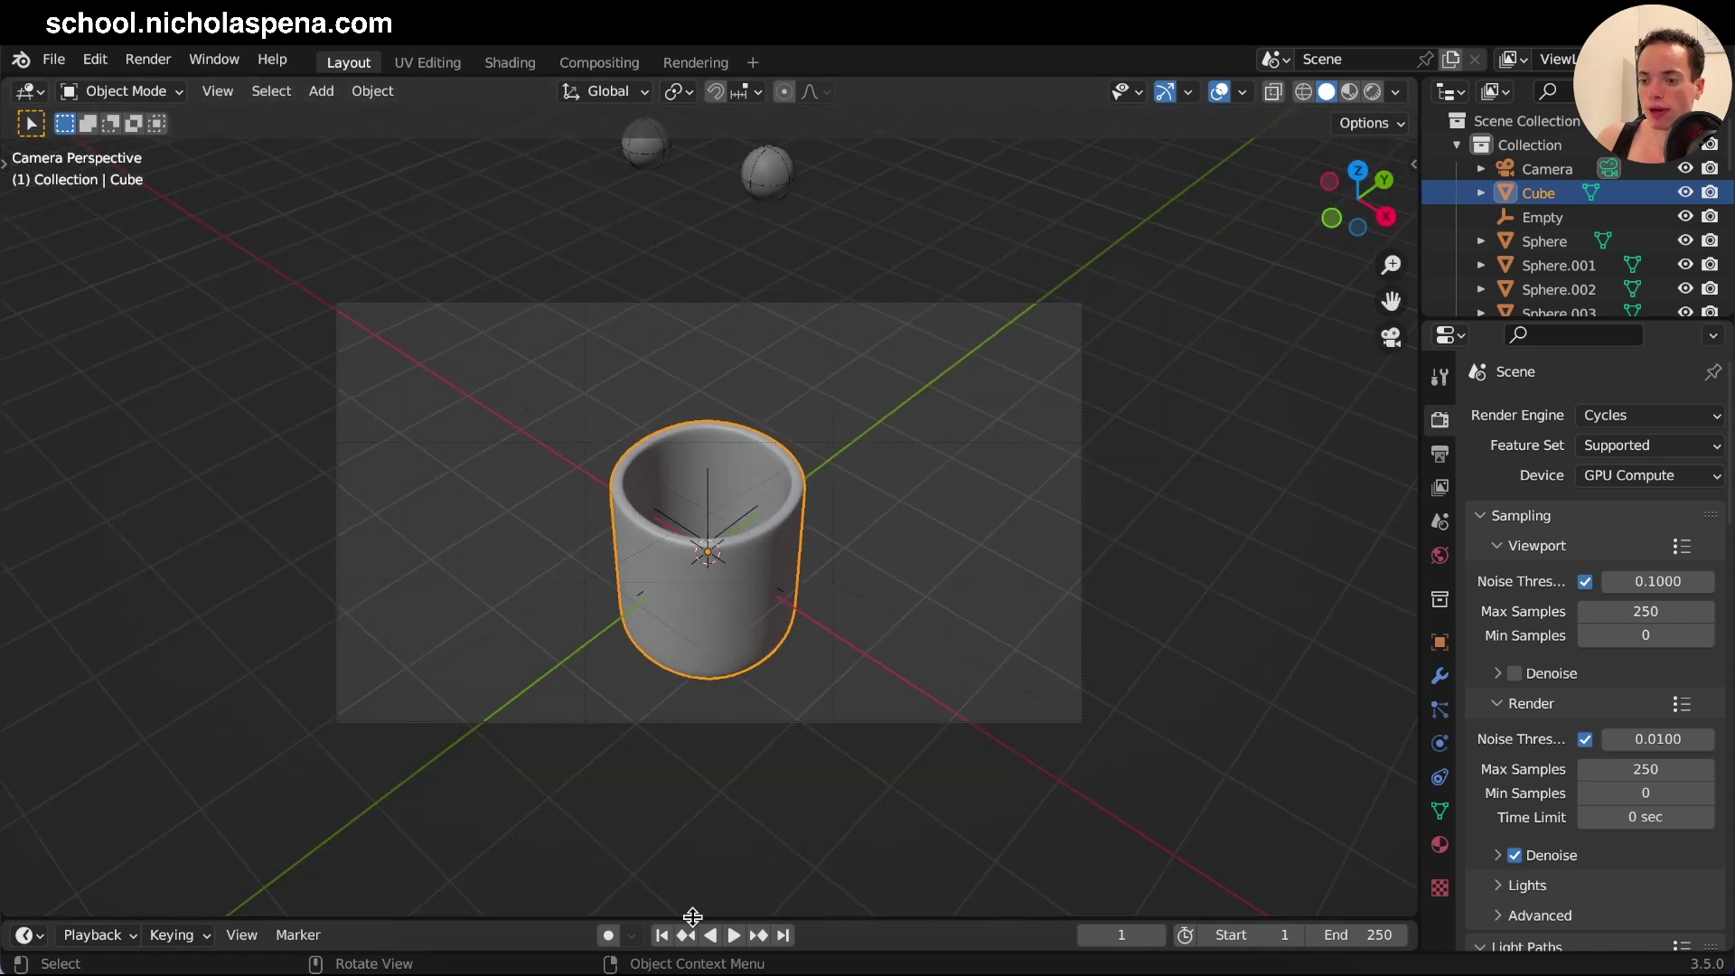
Replay the balls dropping into the cup through the camera, ending at frame 1.
{"action": "key", "text": "space"}
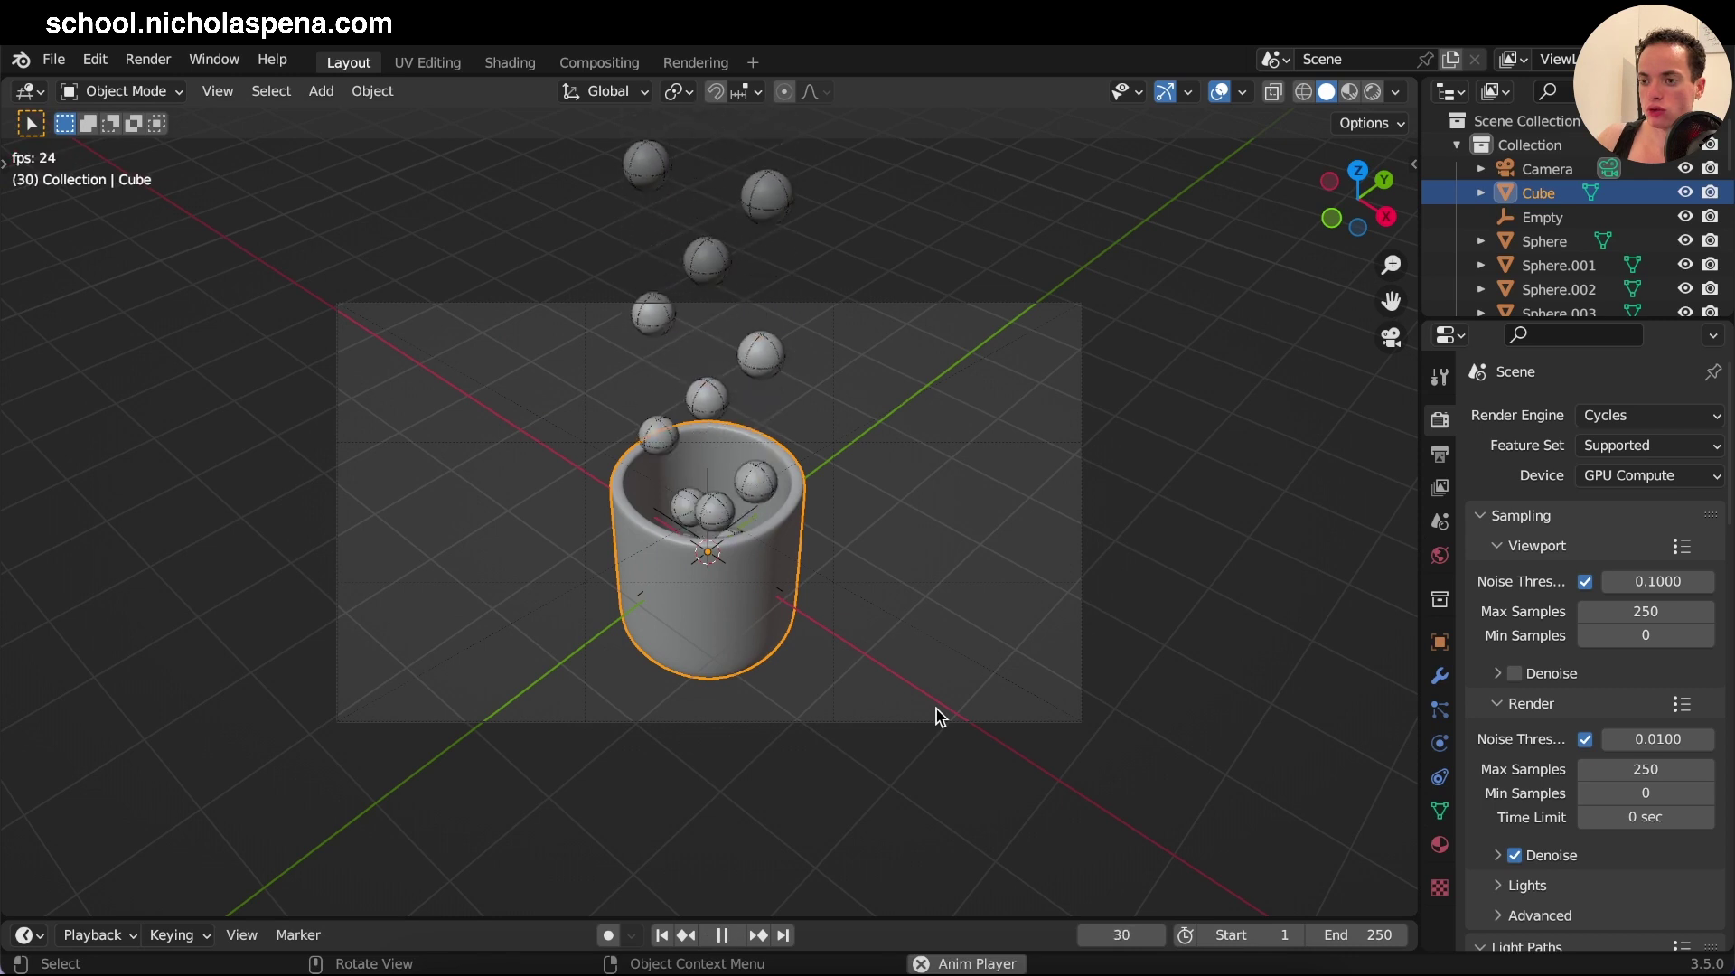
{"action": "key", "text": "space"}
{"action": "left_click", "coordinate": [662, 935]}
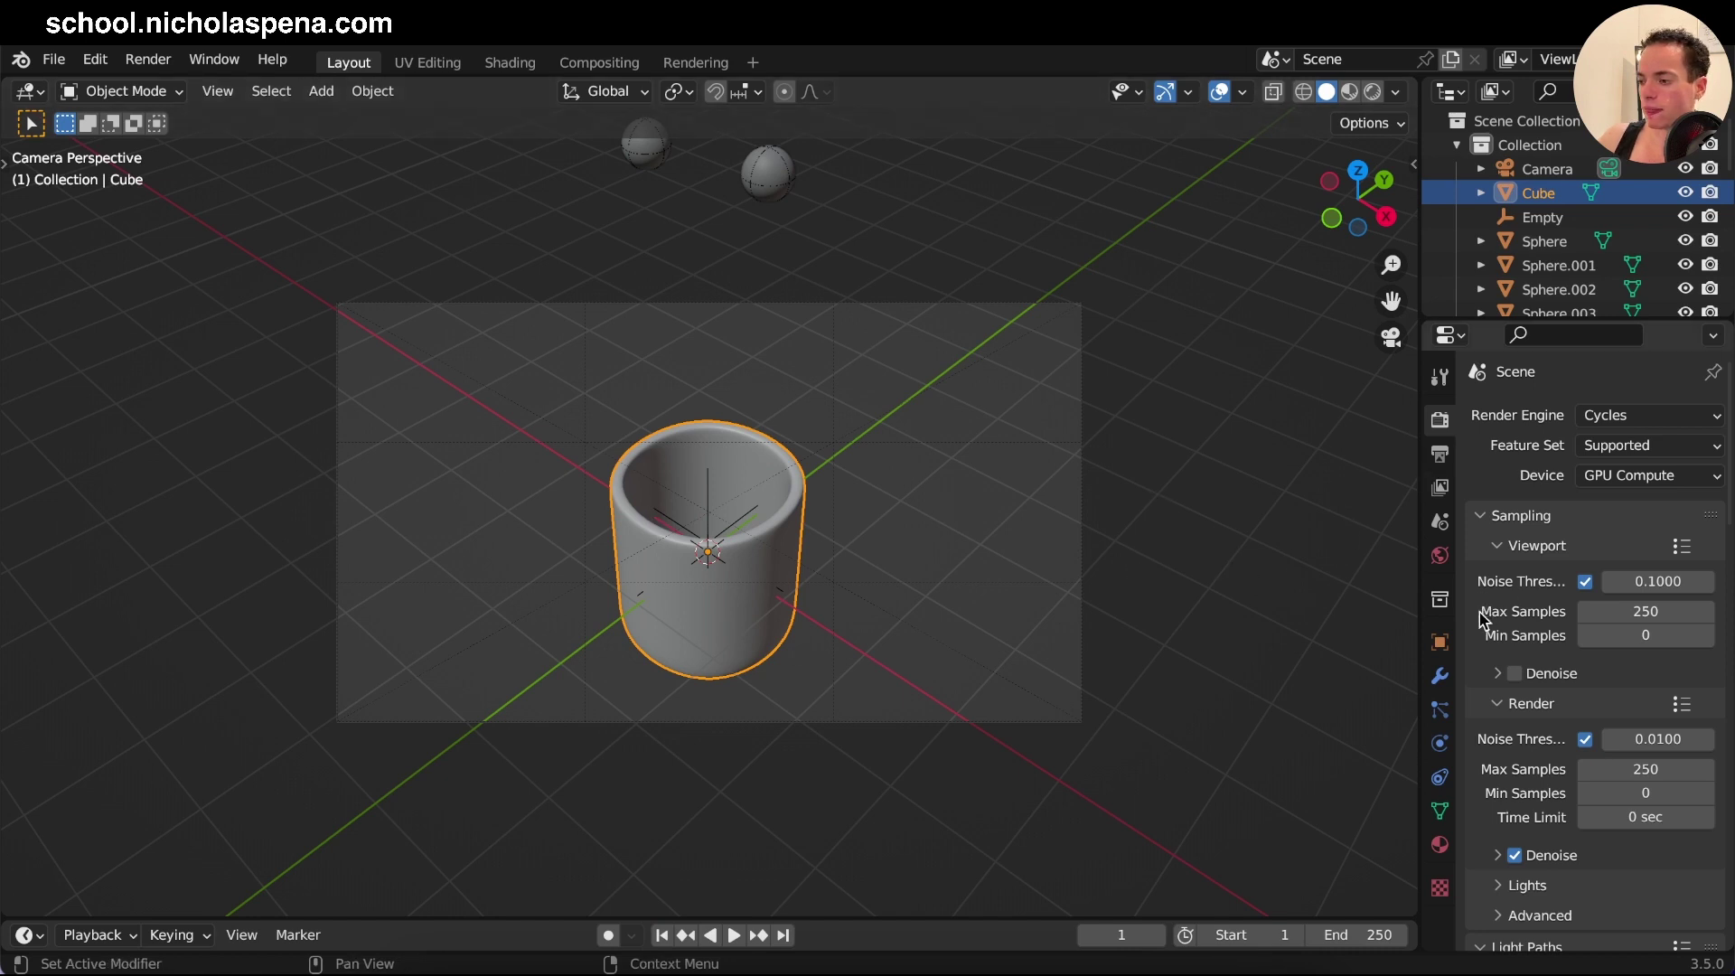
{"action": "key", "text": "space"}
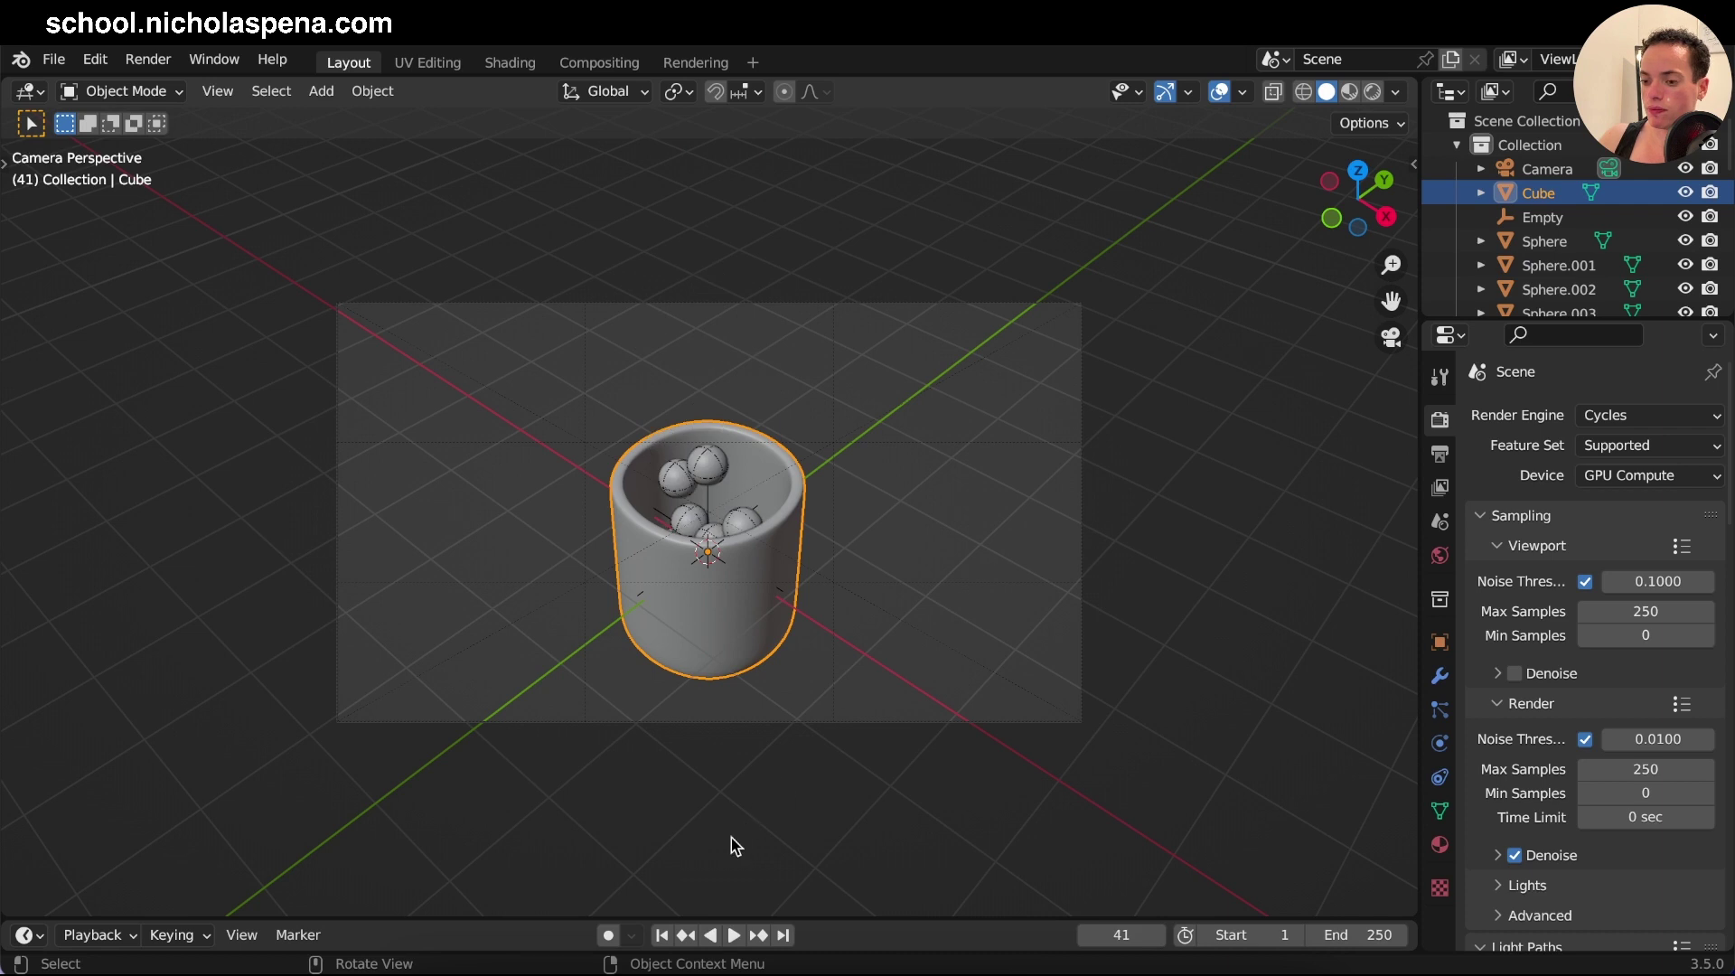
{"action": "left_click", "coordinate": [662, 934]}
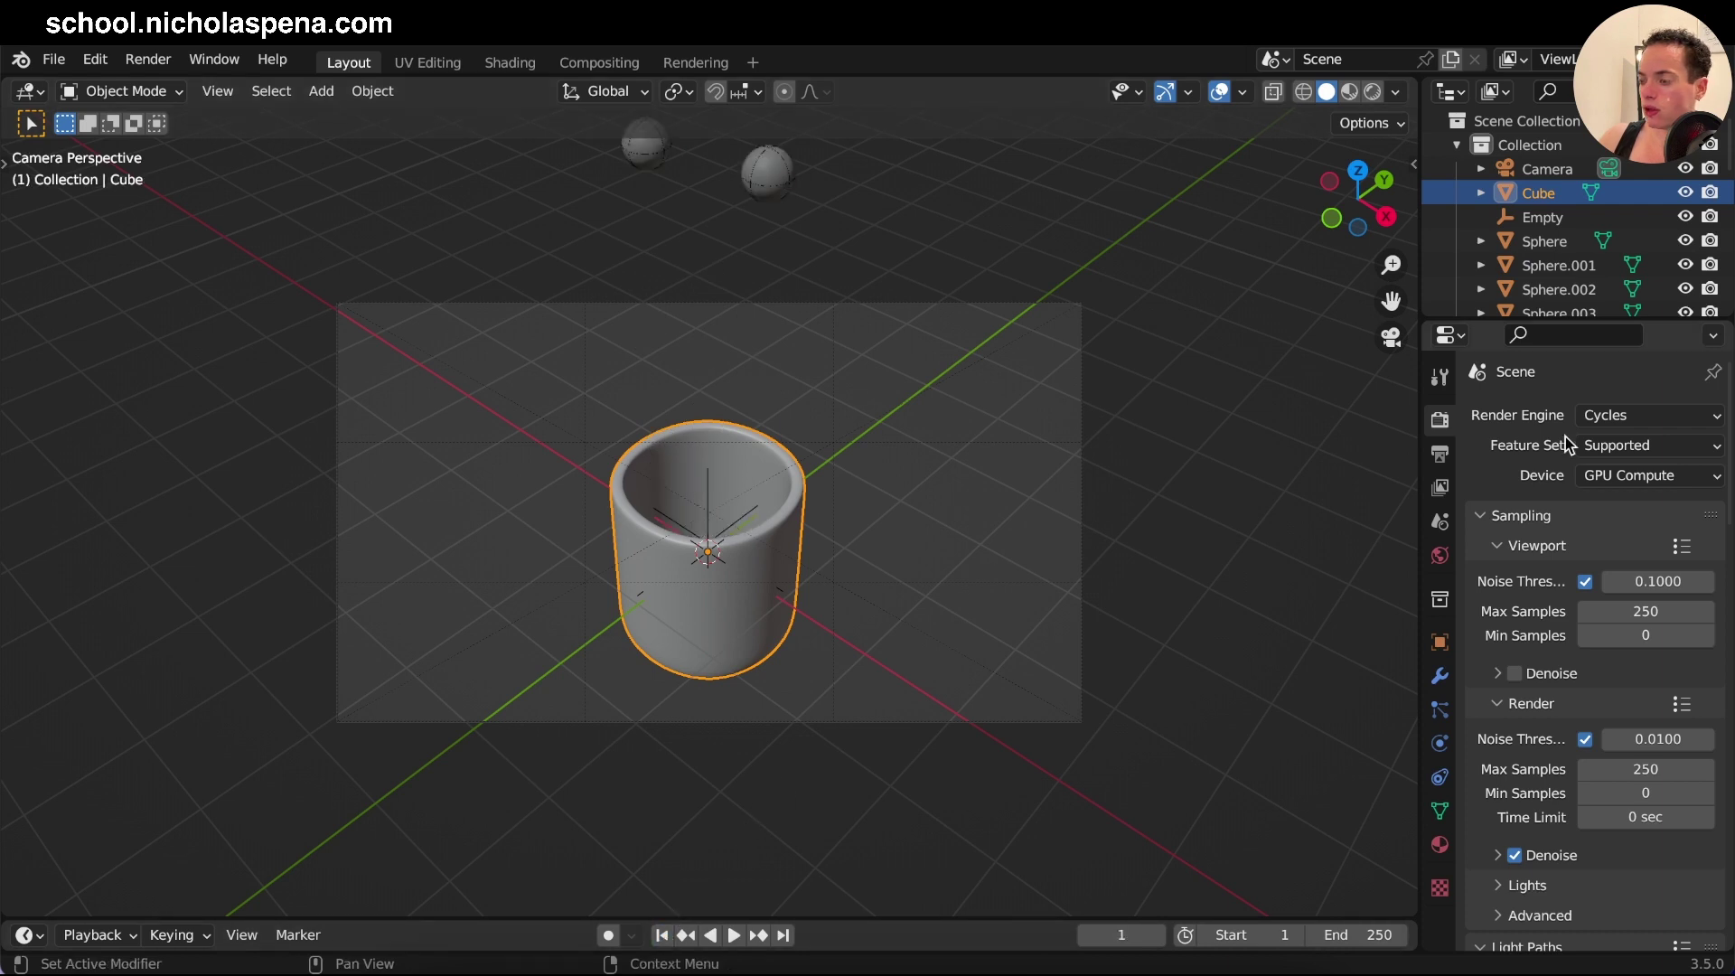
Change the Output Properties frame rate from 24 to 30 fps.
{"action": "left_click", "coordinate": [1443, 461]}
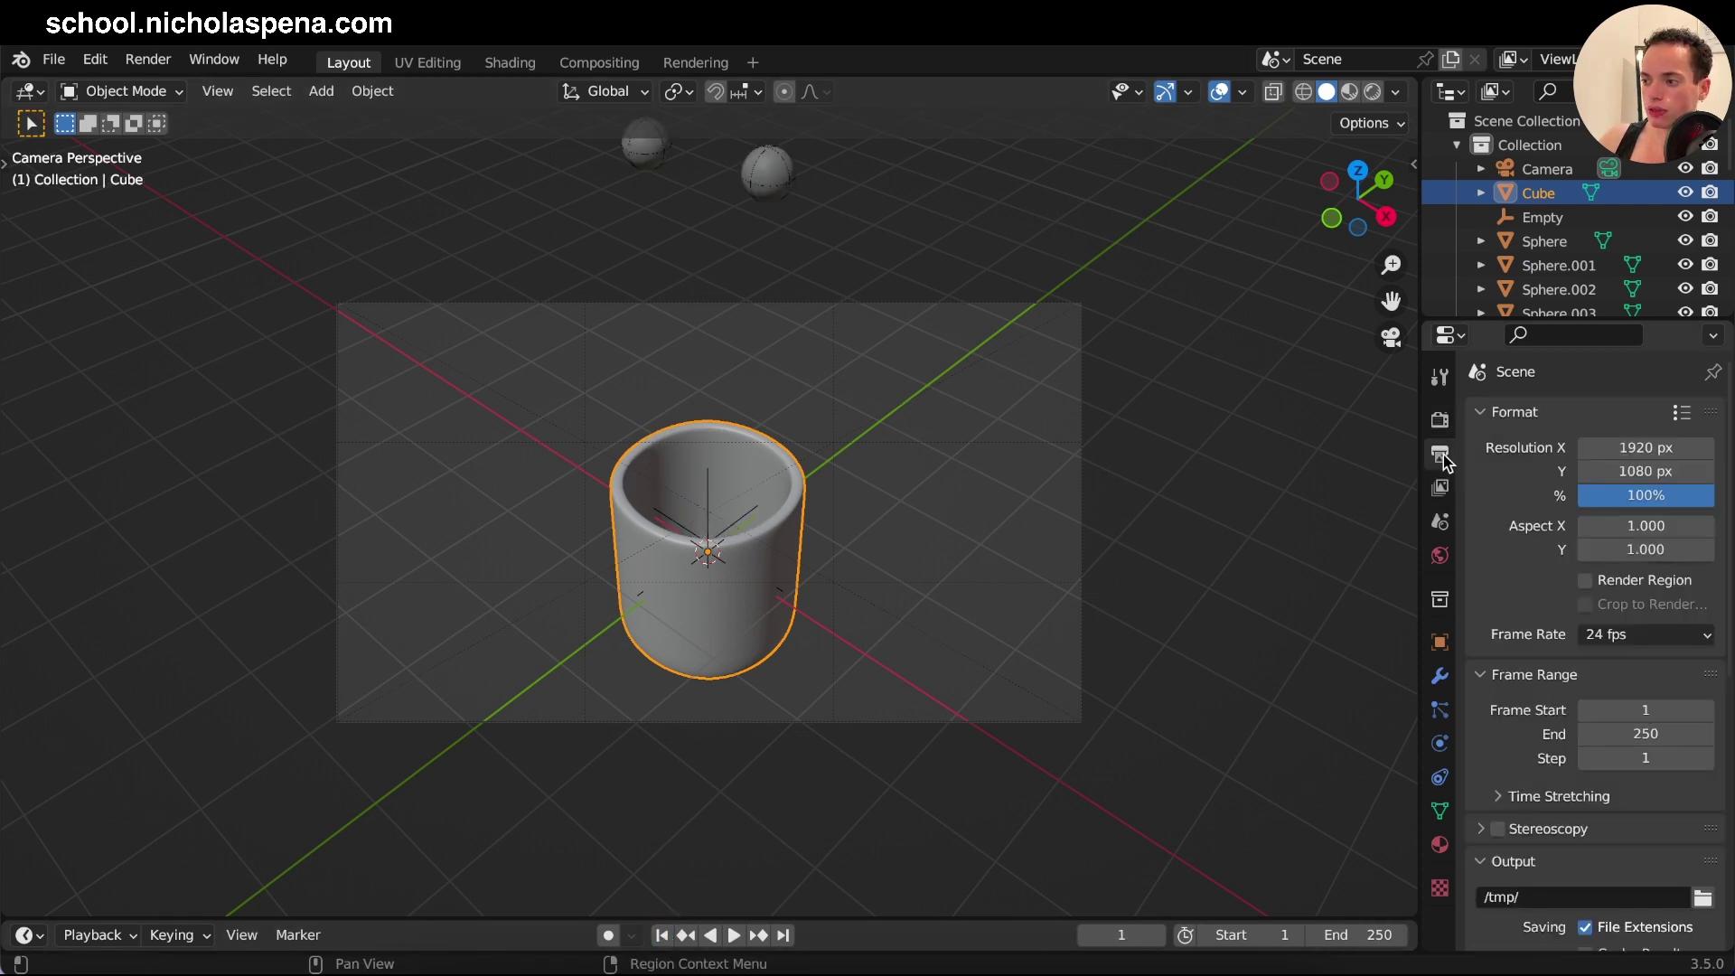
{"action": "left_click", "coordinate": [1644, 638]}
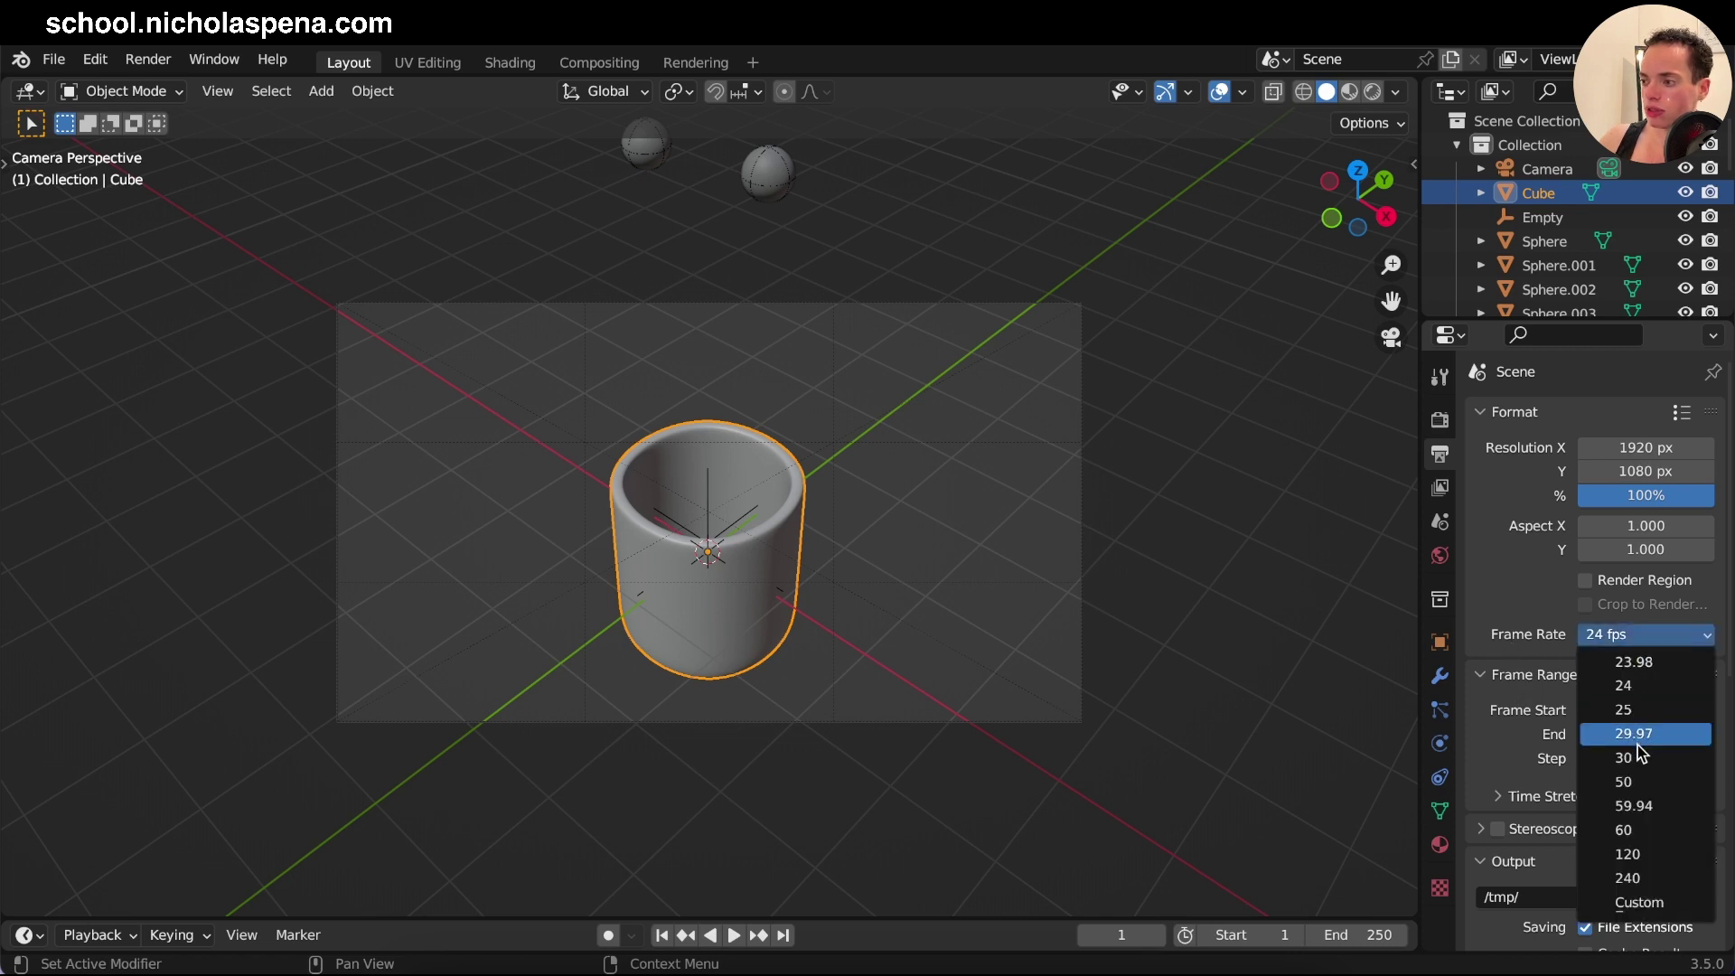
{"action": "left_click", "coordinate": [1645, 768]}
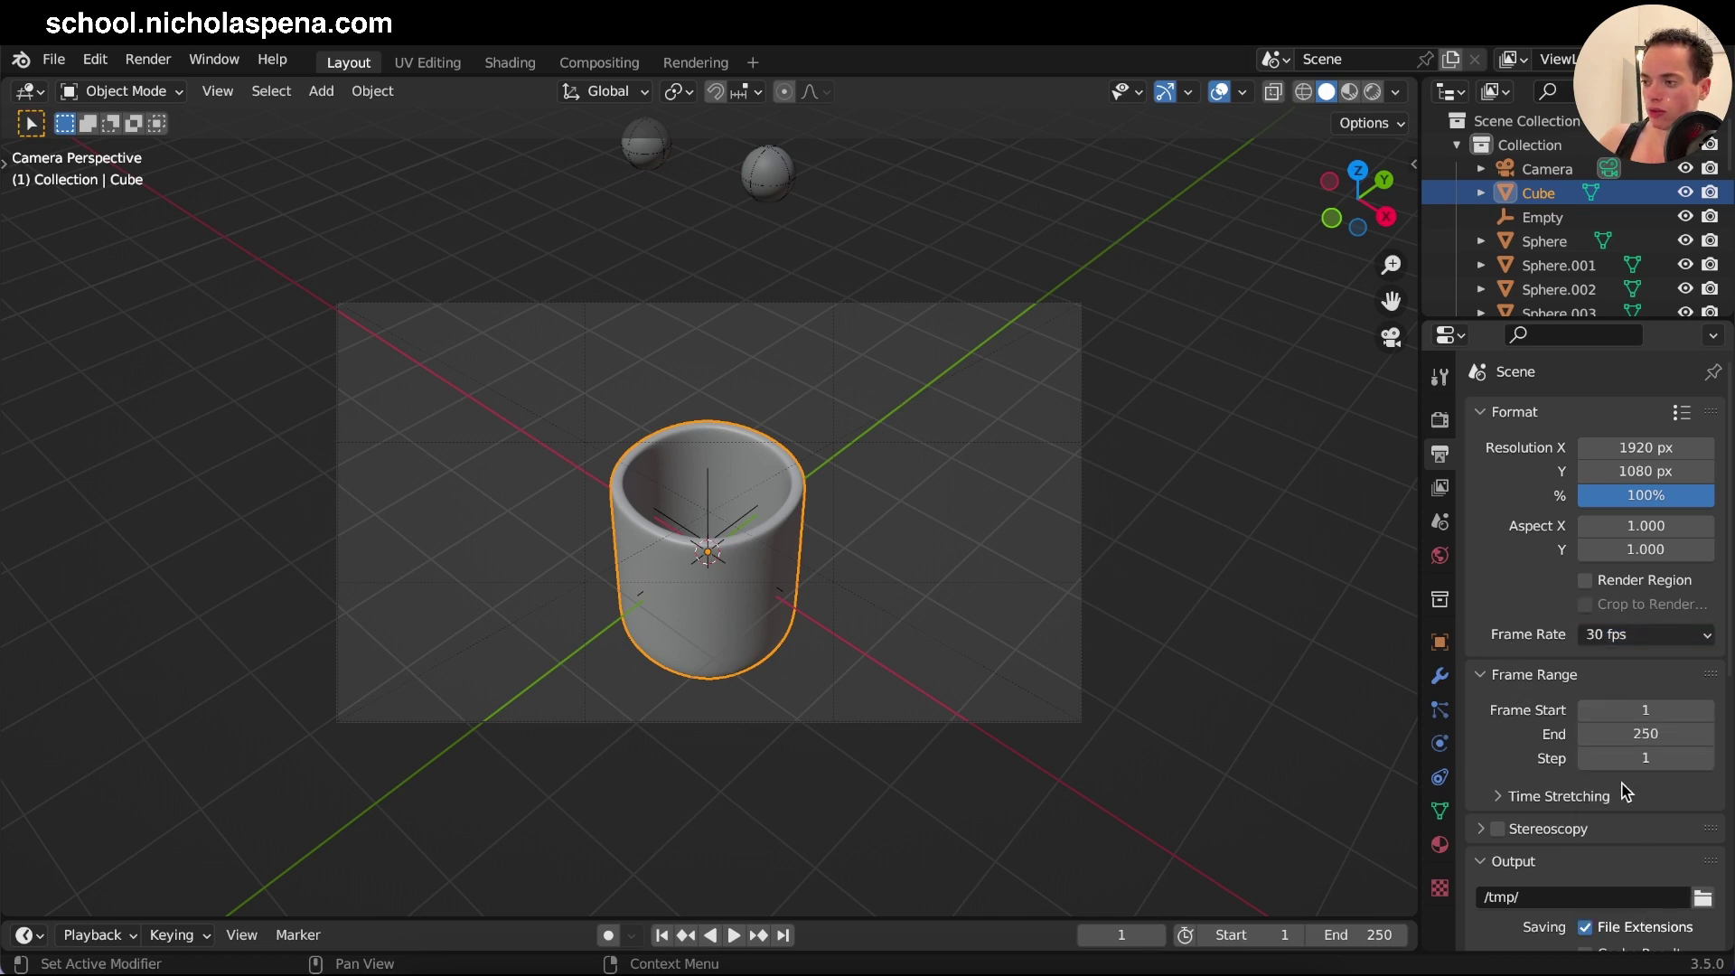
Preview the animation at 30 fps and enlarge the timeline.
{"action": "key", "text": "space"}
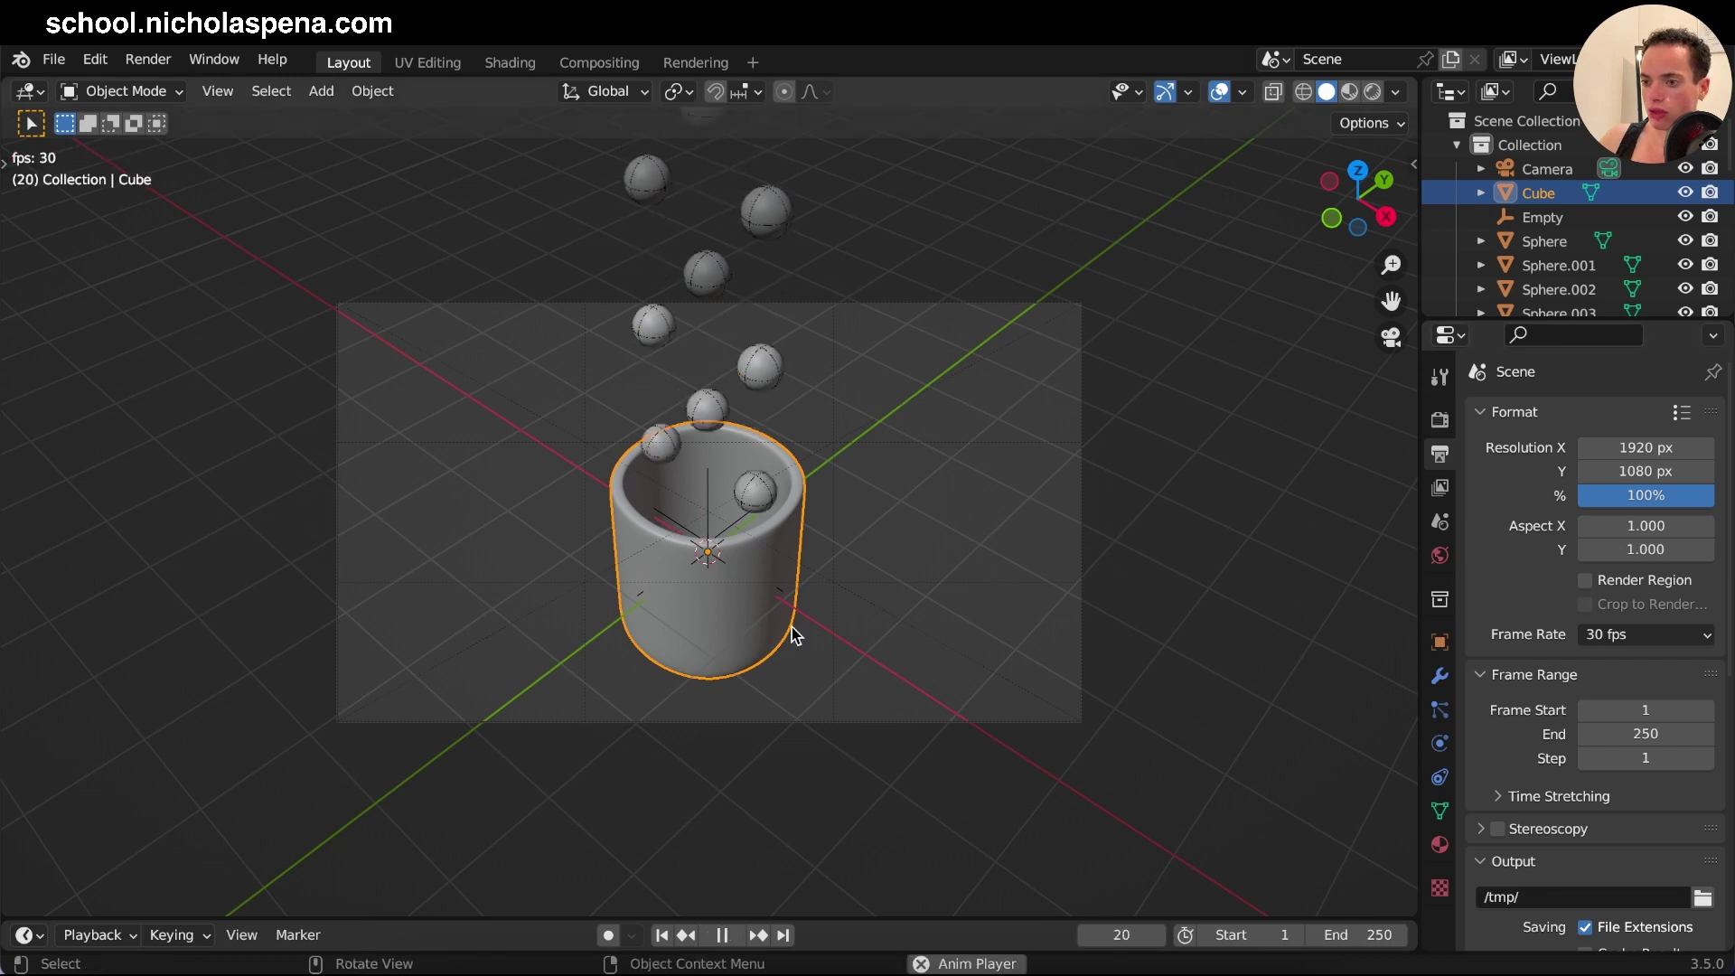
{"action": "key", "text": "space"}
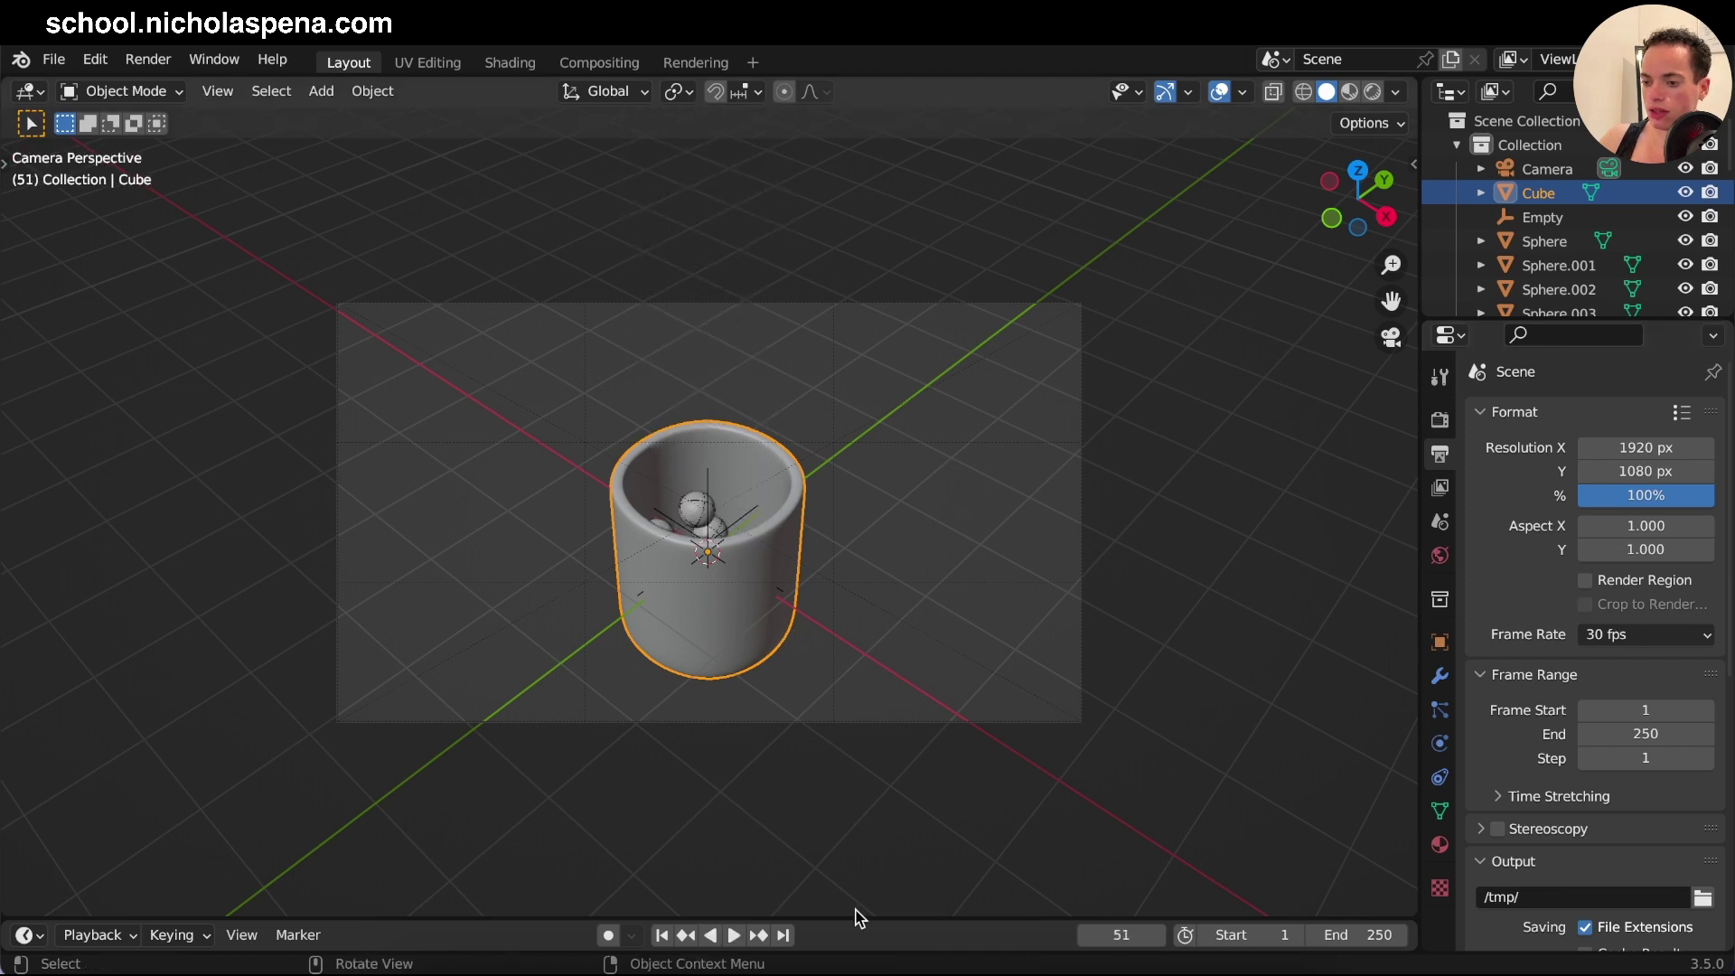
{"action": "left_click_drag", "start_coordinate": [854, 920], "coordinate": [873, 709]}
Scrub to about frame 78–80 where the balls settle, widen Properties, and select the End frame.
{"action": "key", "text": "space"}
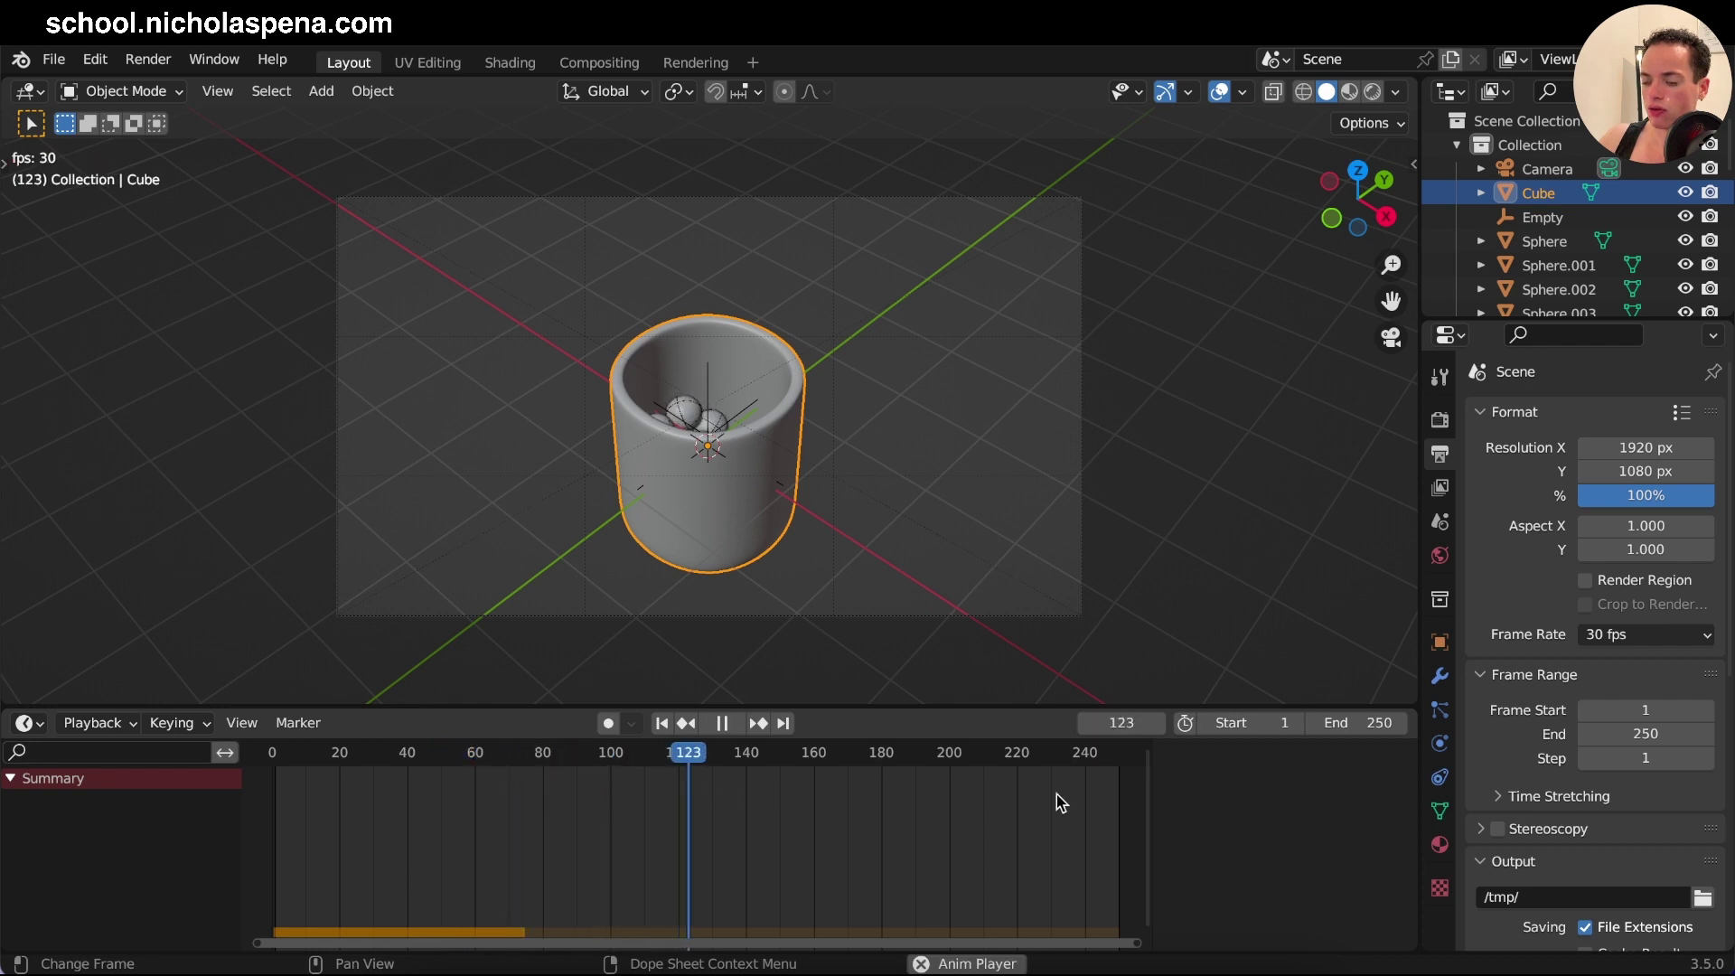
{"action": "key", "text": "space"}
{"action": "left_click_drag", "start_coordinate": [474, 759], "coordinate": [527, 759]}
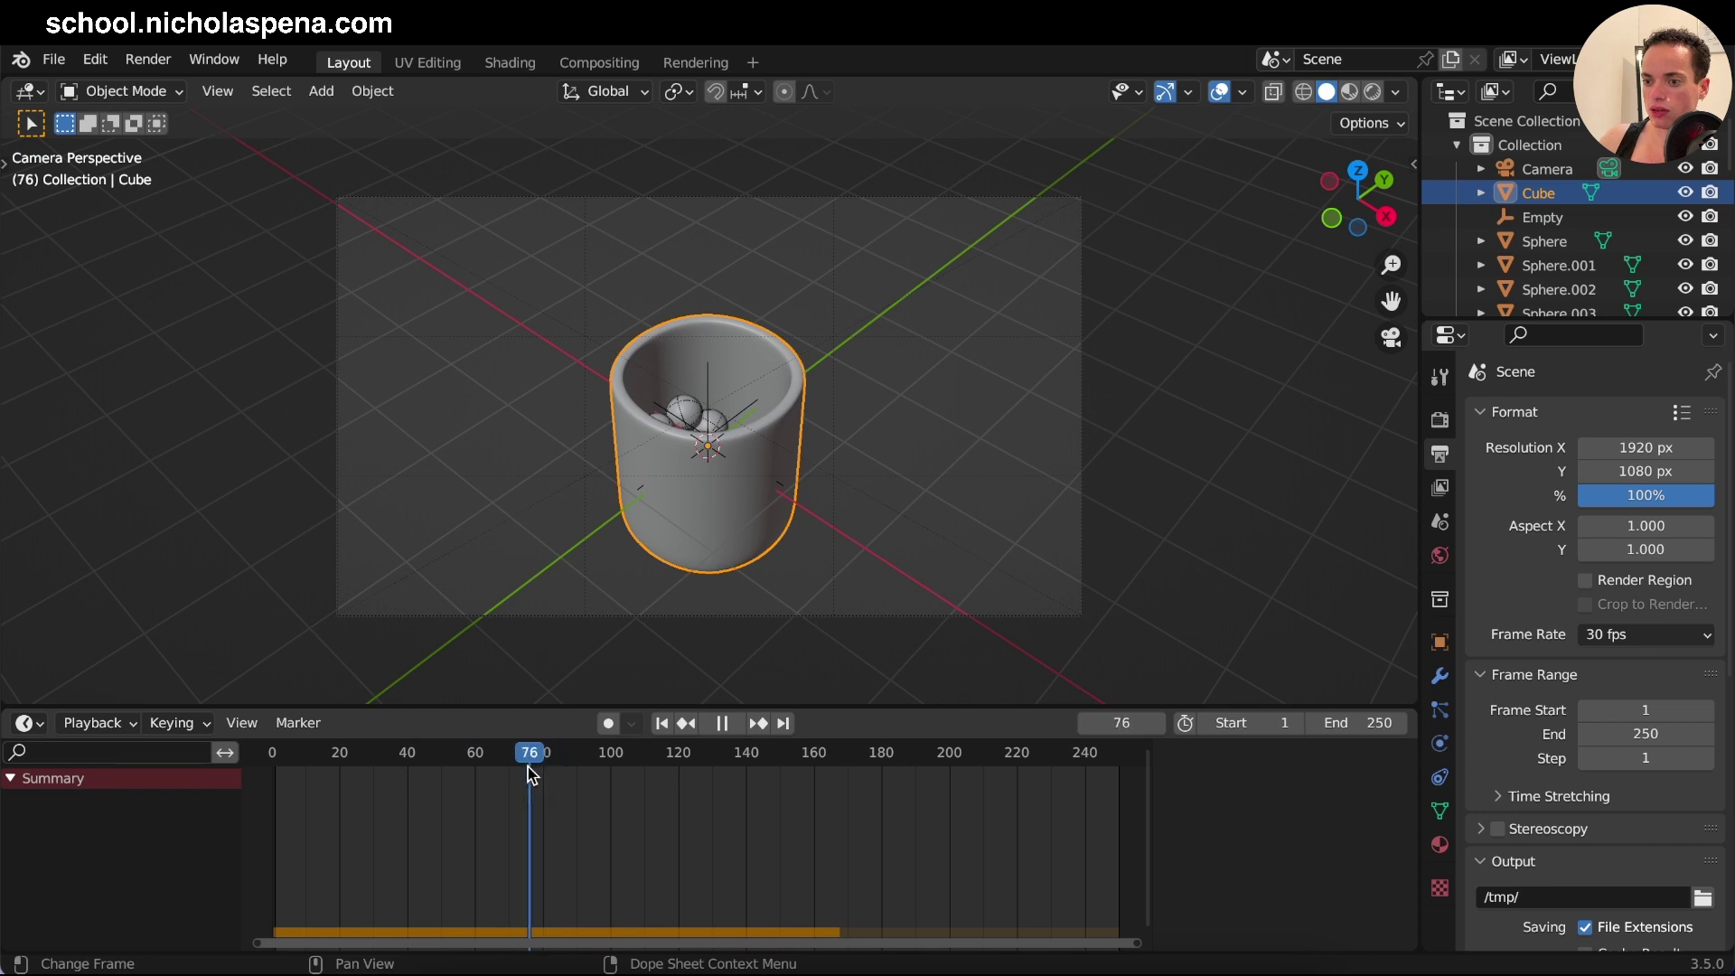
{"action": "left_click_drag", "start_coordinate": [528, 766], "coordinate": [544, 771]}
{"action": "left_click_drag", "start_coordinate": [1419, 570], "coordinate": [1260, 598]}
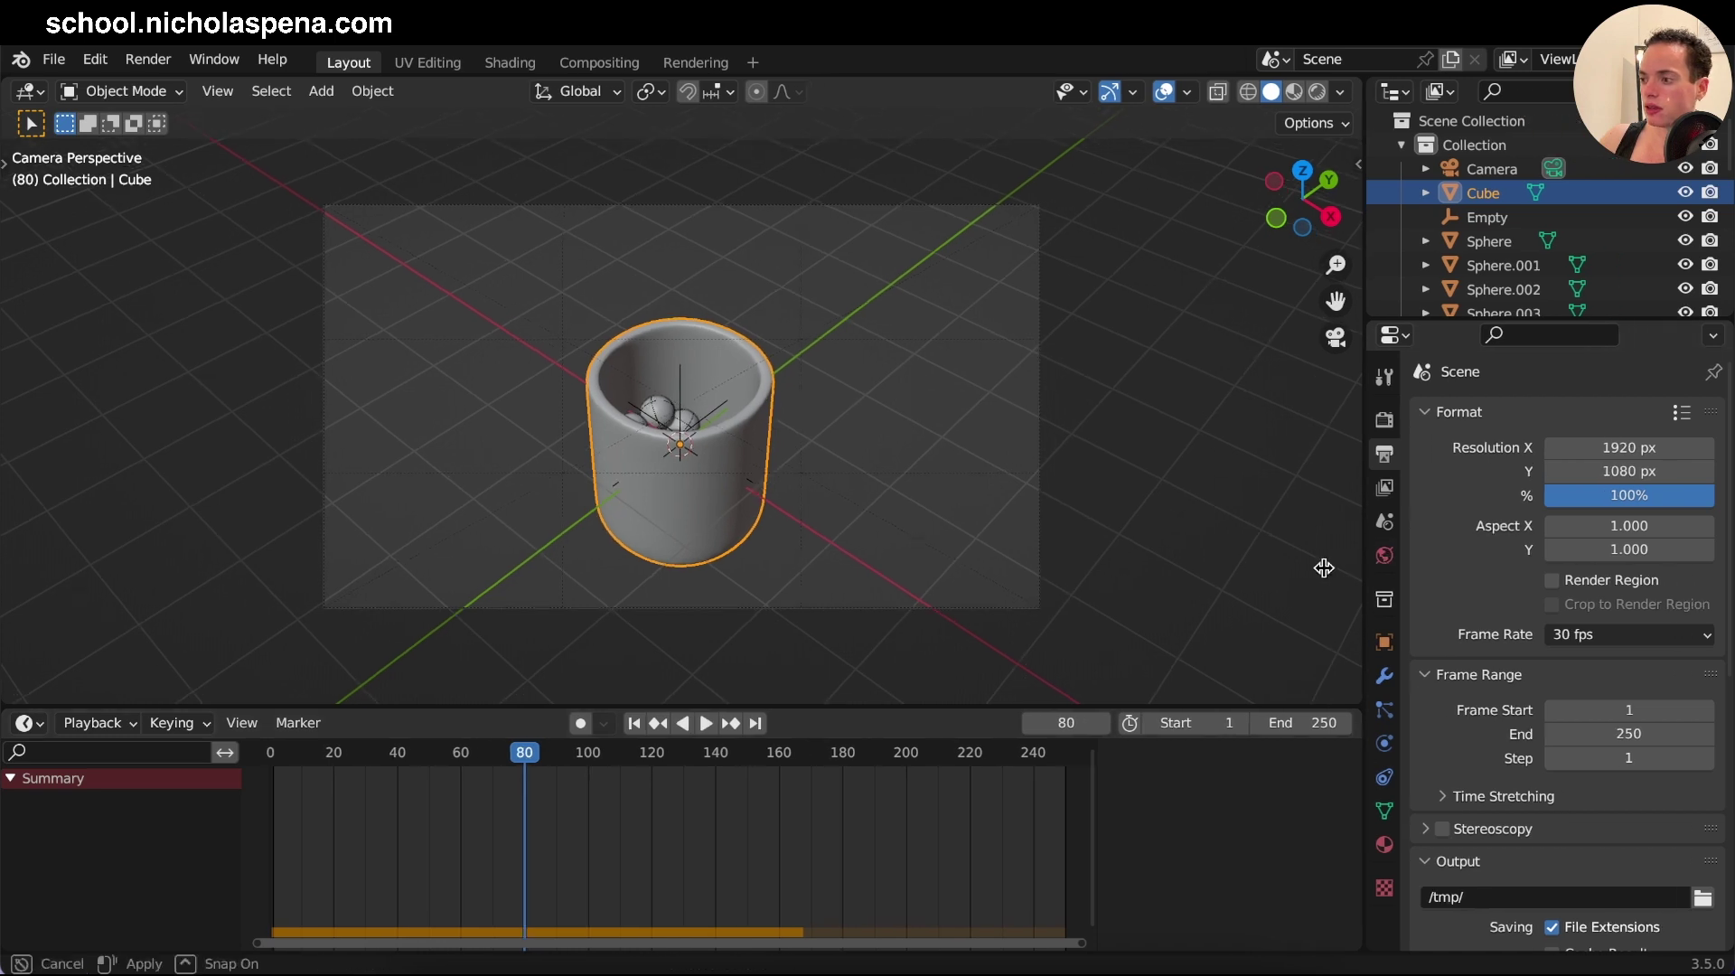
{"action": "scroll", "coordinate": [1409, 684], "scroll_direction": "down", "scroll_amount": 2}
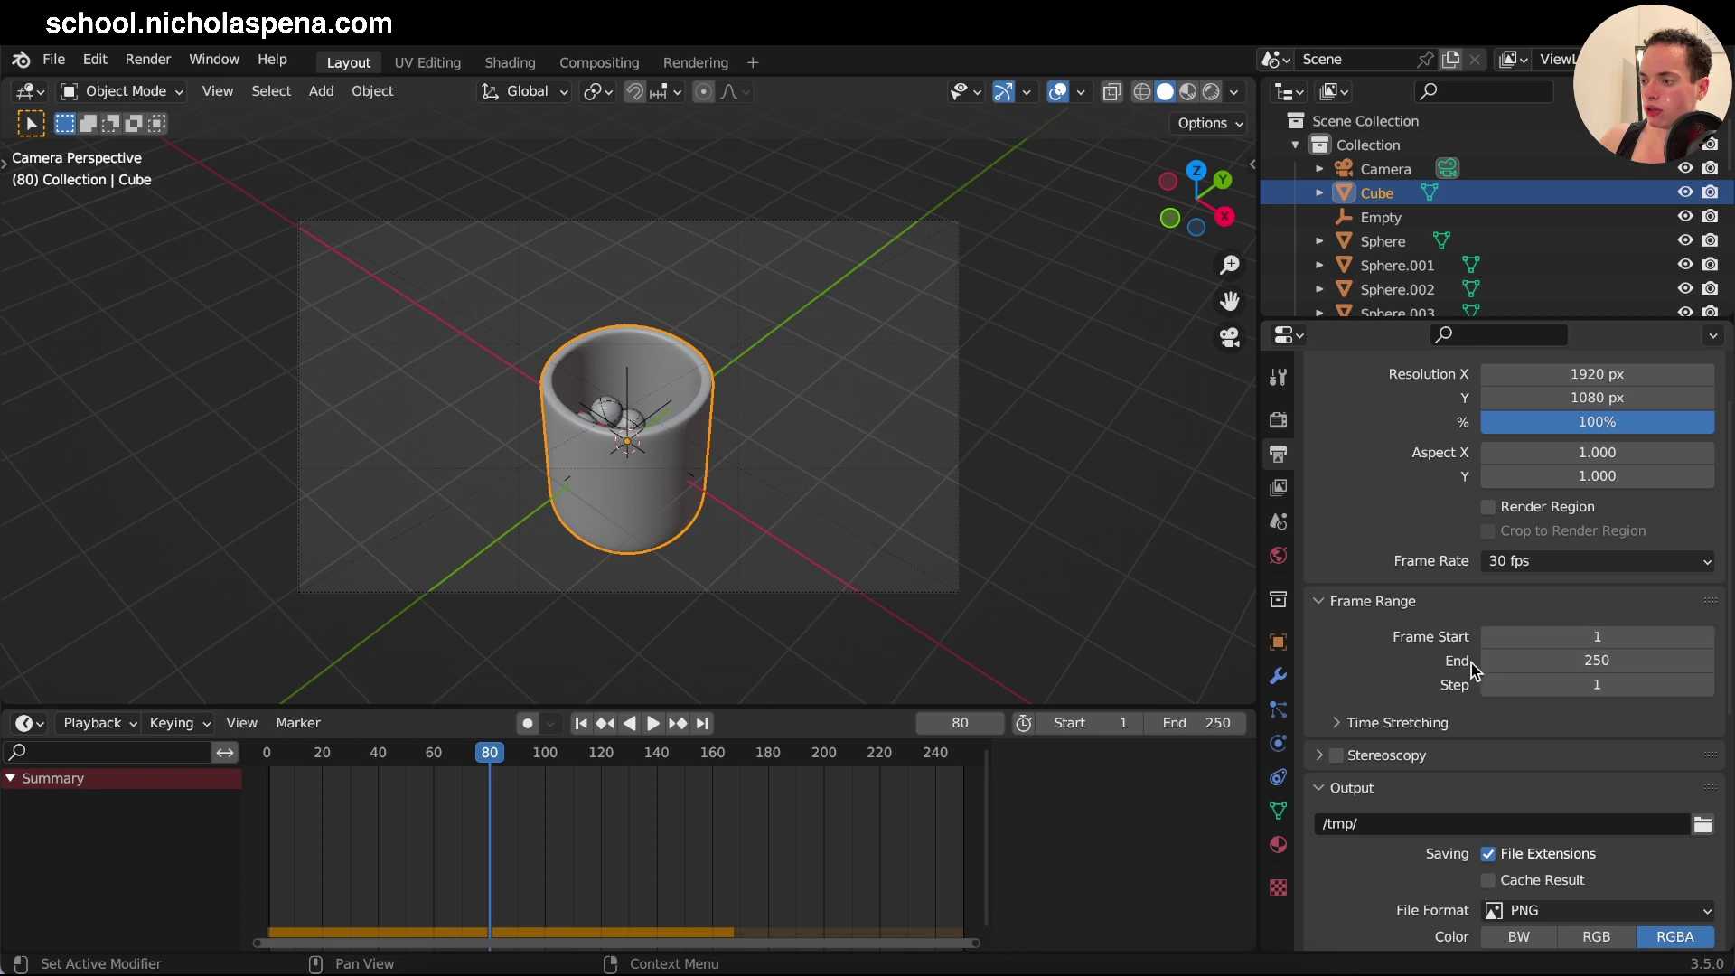
{"action": "left_click", "coordinate": [1598, 662]}
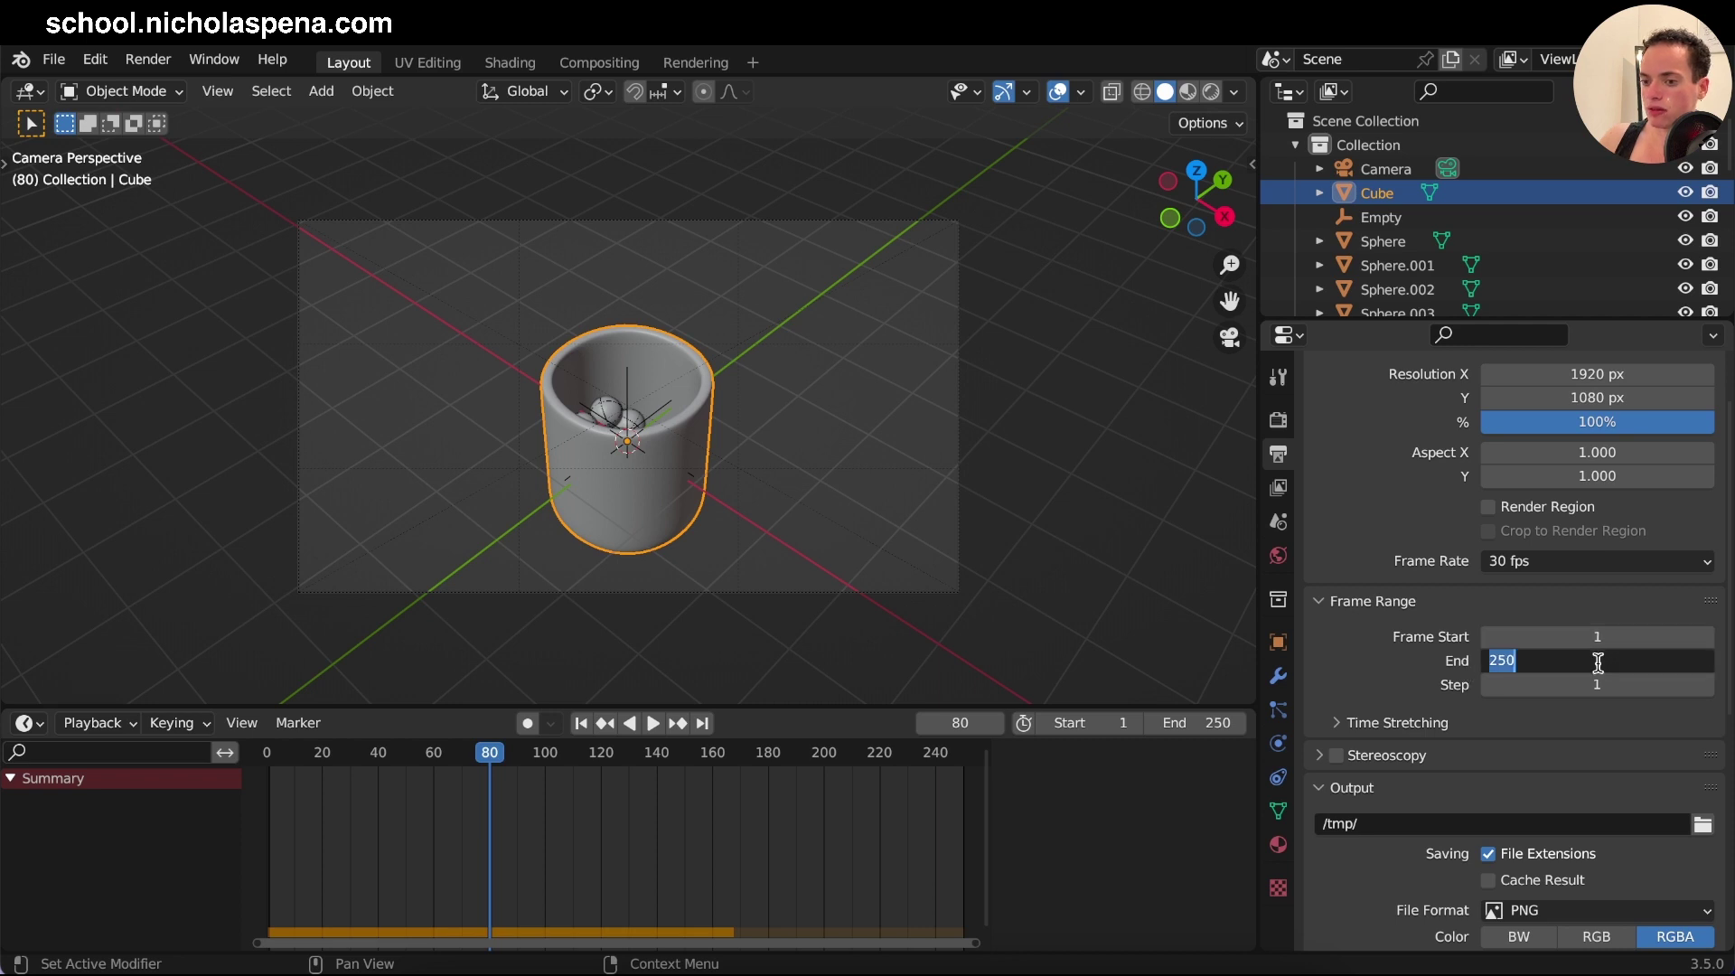
{"action": "type", "text": "80"}
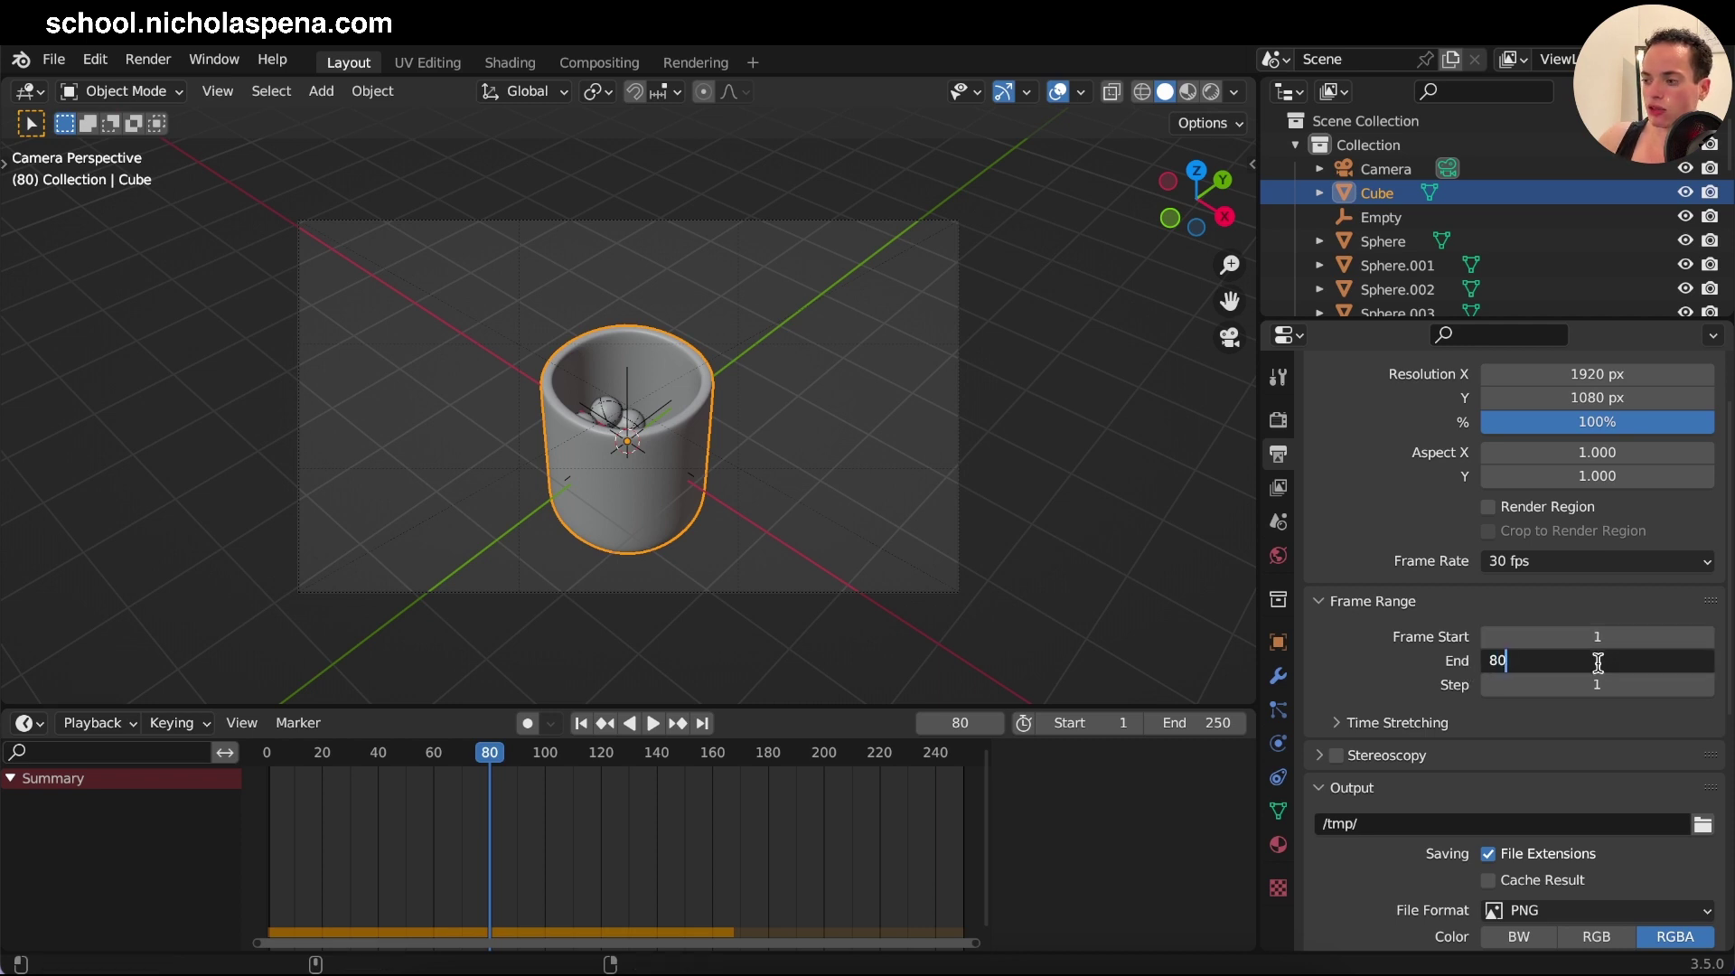
Set the frame range End to 80, replay the shortened clip, and return to frame 1.
{"action": "key", "text": "Return"}
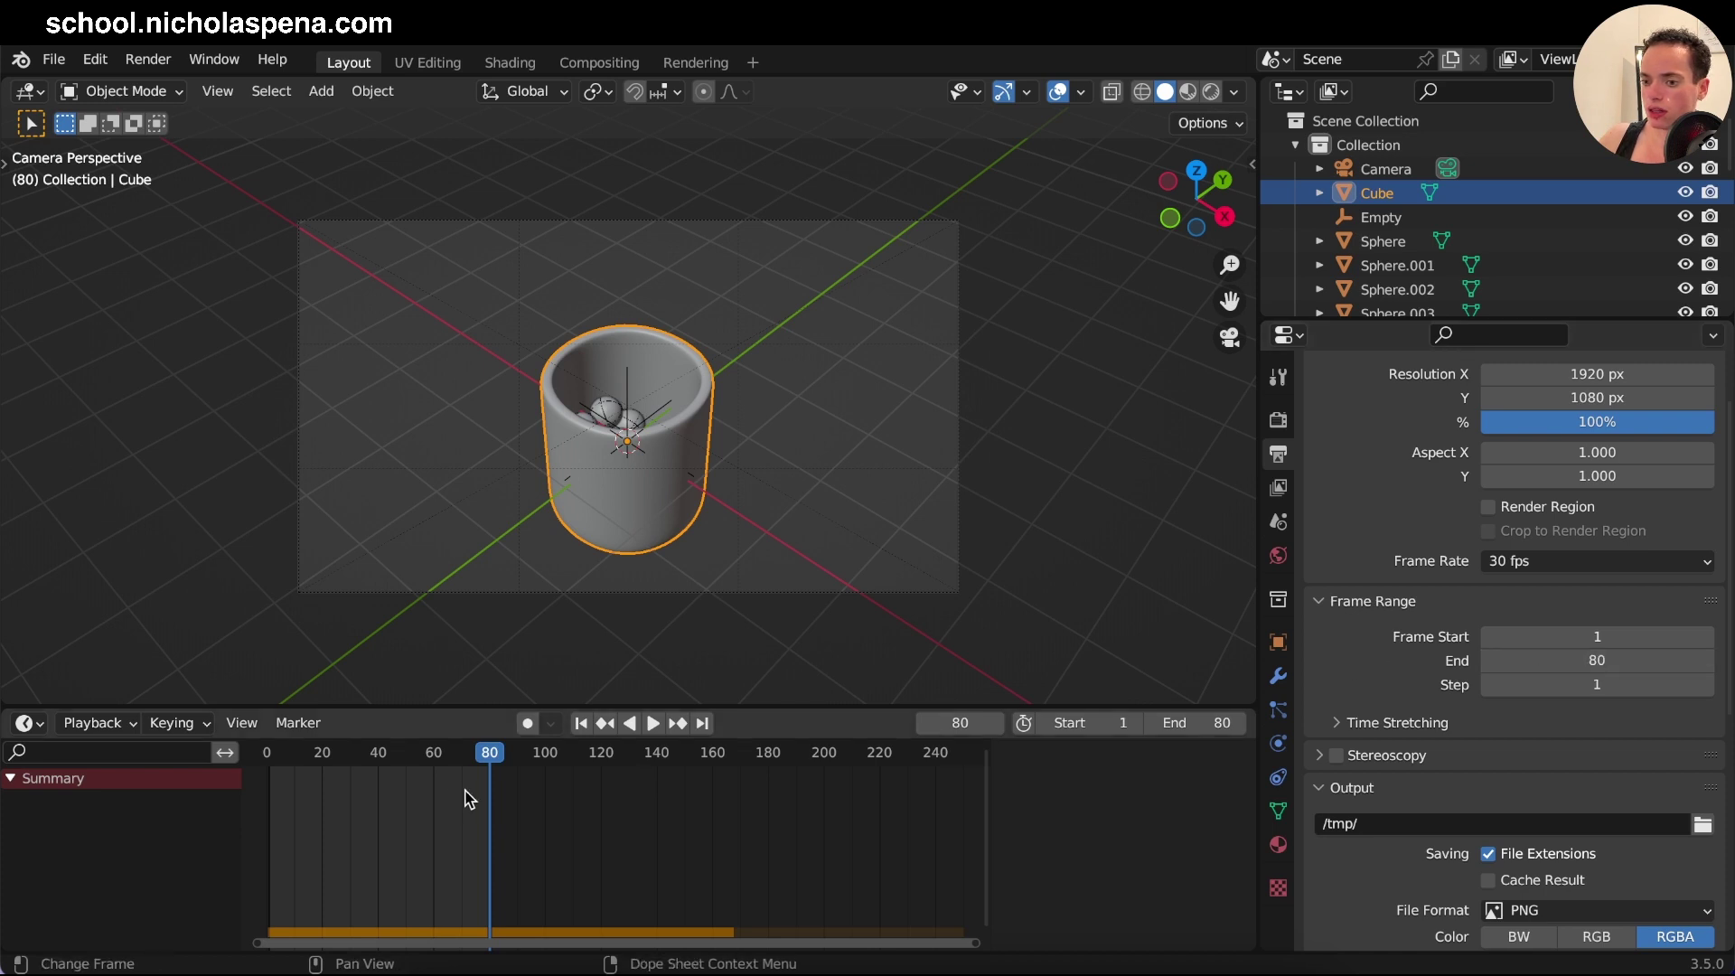
{"action": "key", "text": "space"}
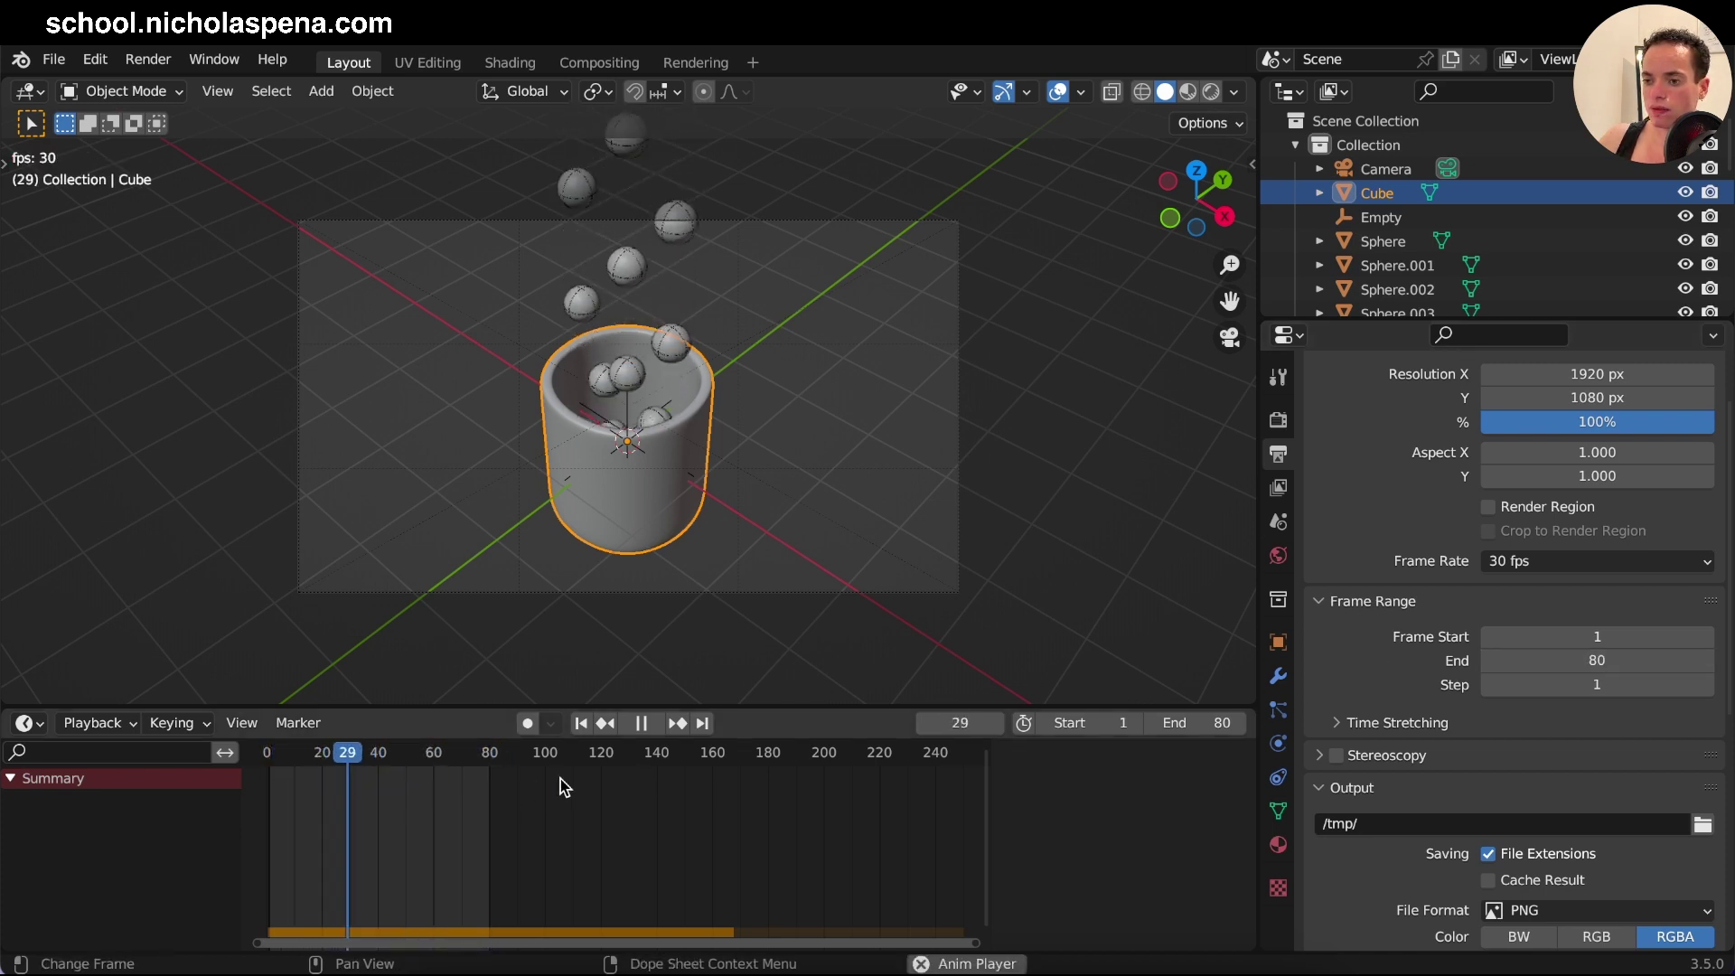
{"action": "key", "text": "space"}
{"action": "left_click", "coordinate": [580, 723]}
{"action": "scroll", "coordinate": [1446, 681], "scroll_direction": "down", "scroll_amount": 5}
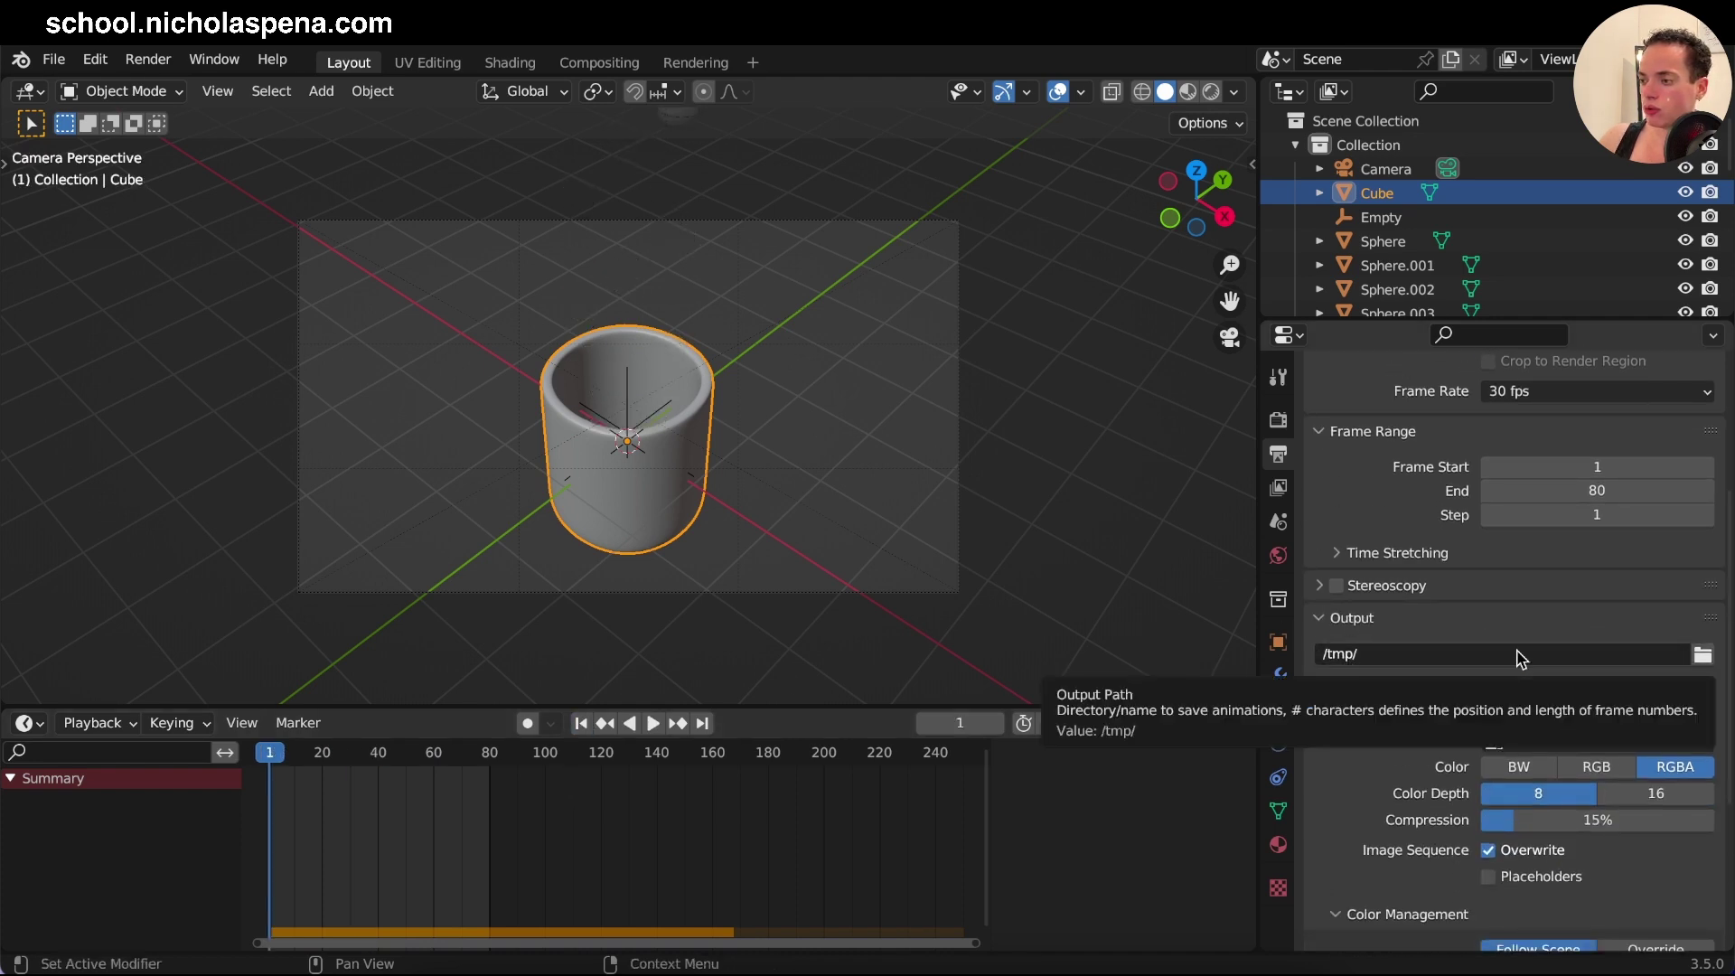
{"action": "scroll", "coordinate": [1403, 711], "scroll_direction": "down", "scroll_amount": 1}
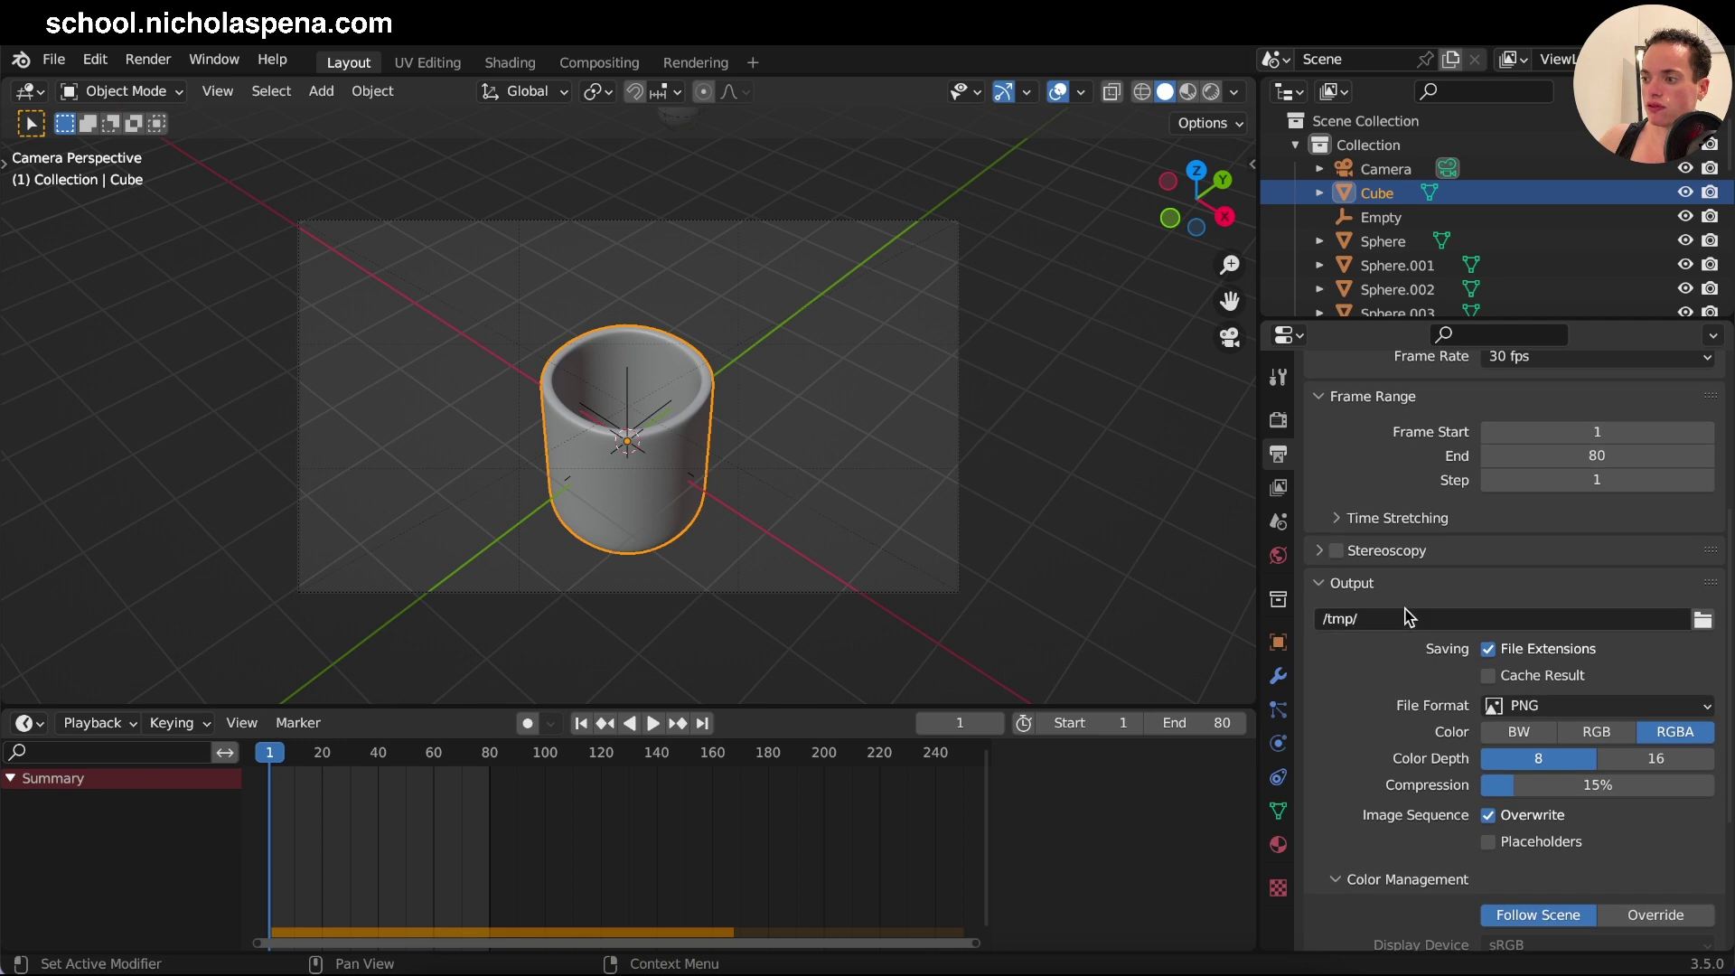
Point the output path to the Desktop 'balls falling animation' folder.
{"action": "left_click", "coordinate": [1702, 619]}
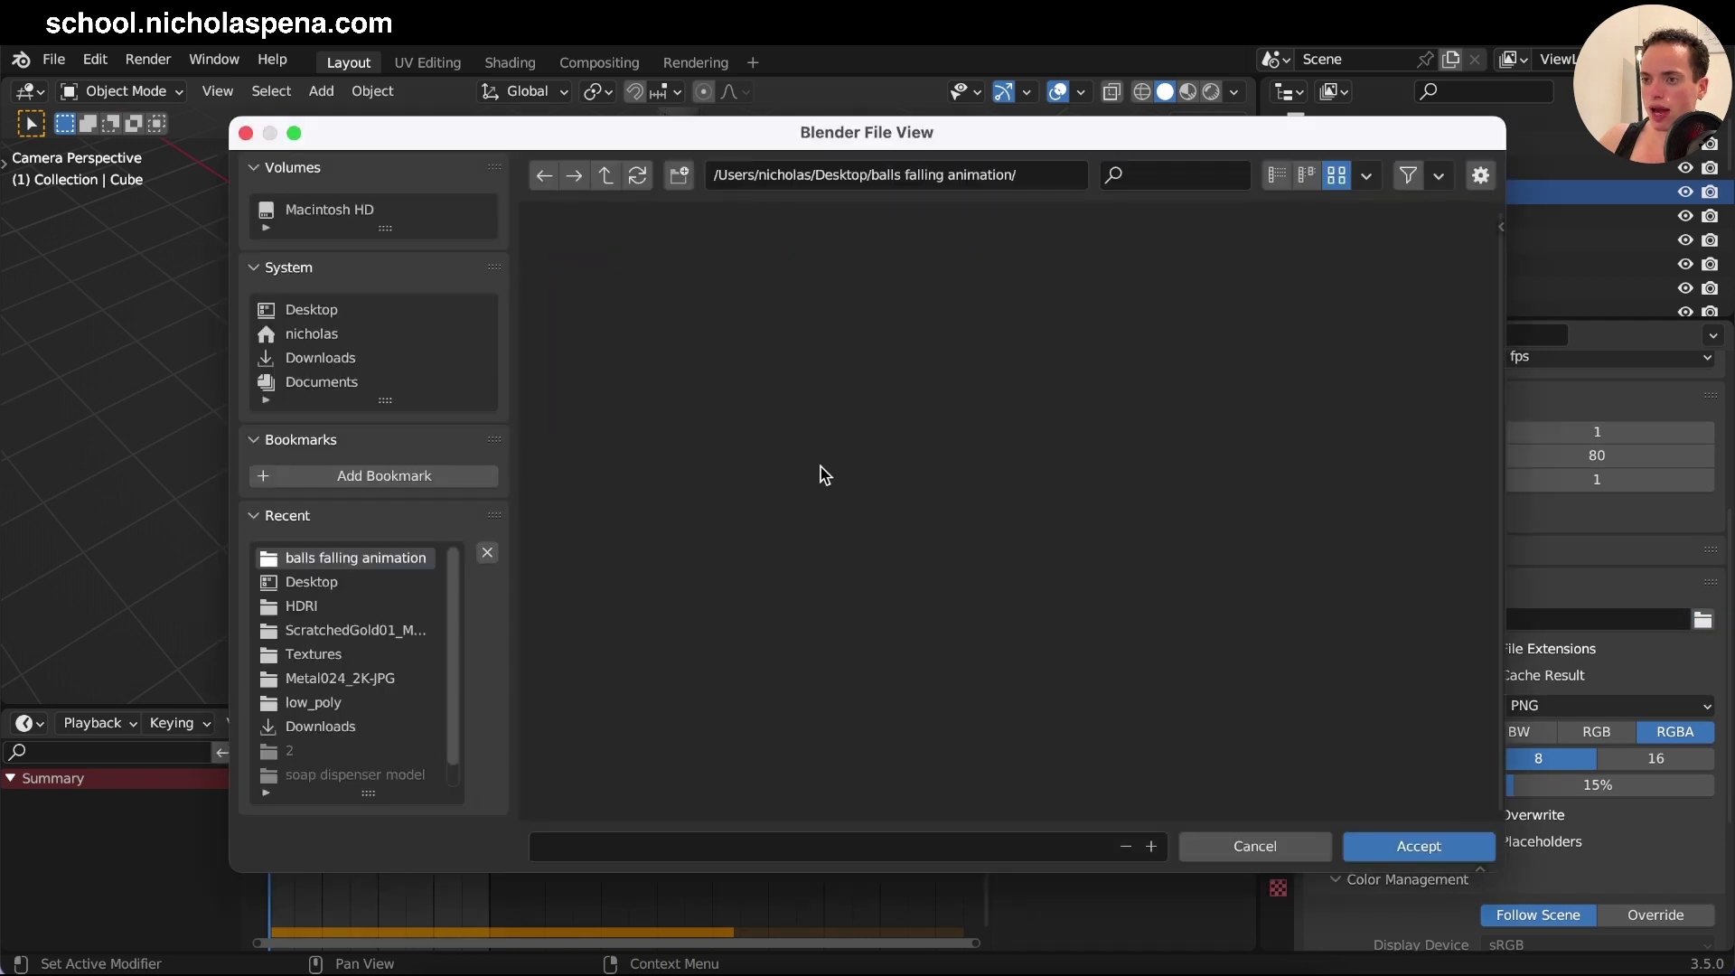
{"action": "left_click", "coordinate": [1419, 846]}
{"action": "scroll", "coordinate": [1406, 592], "scroll_direction": "down", "scroll_amount": 3}
{"action": "scroll", "coordinate": [1405, 592], "scroll_direction": "up", "scroll_amount": 1}
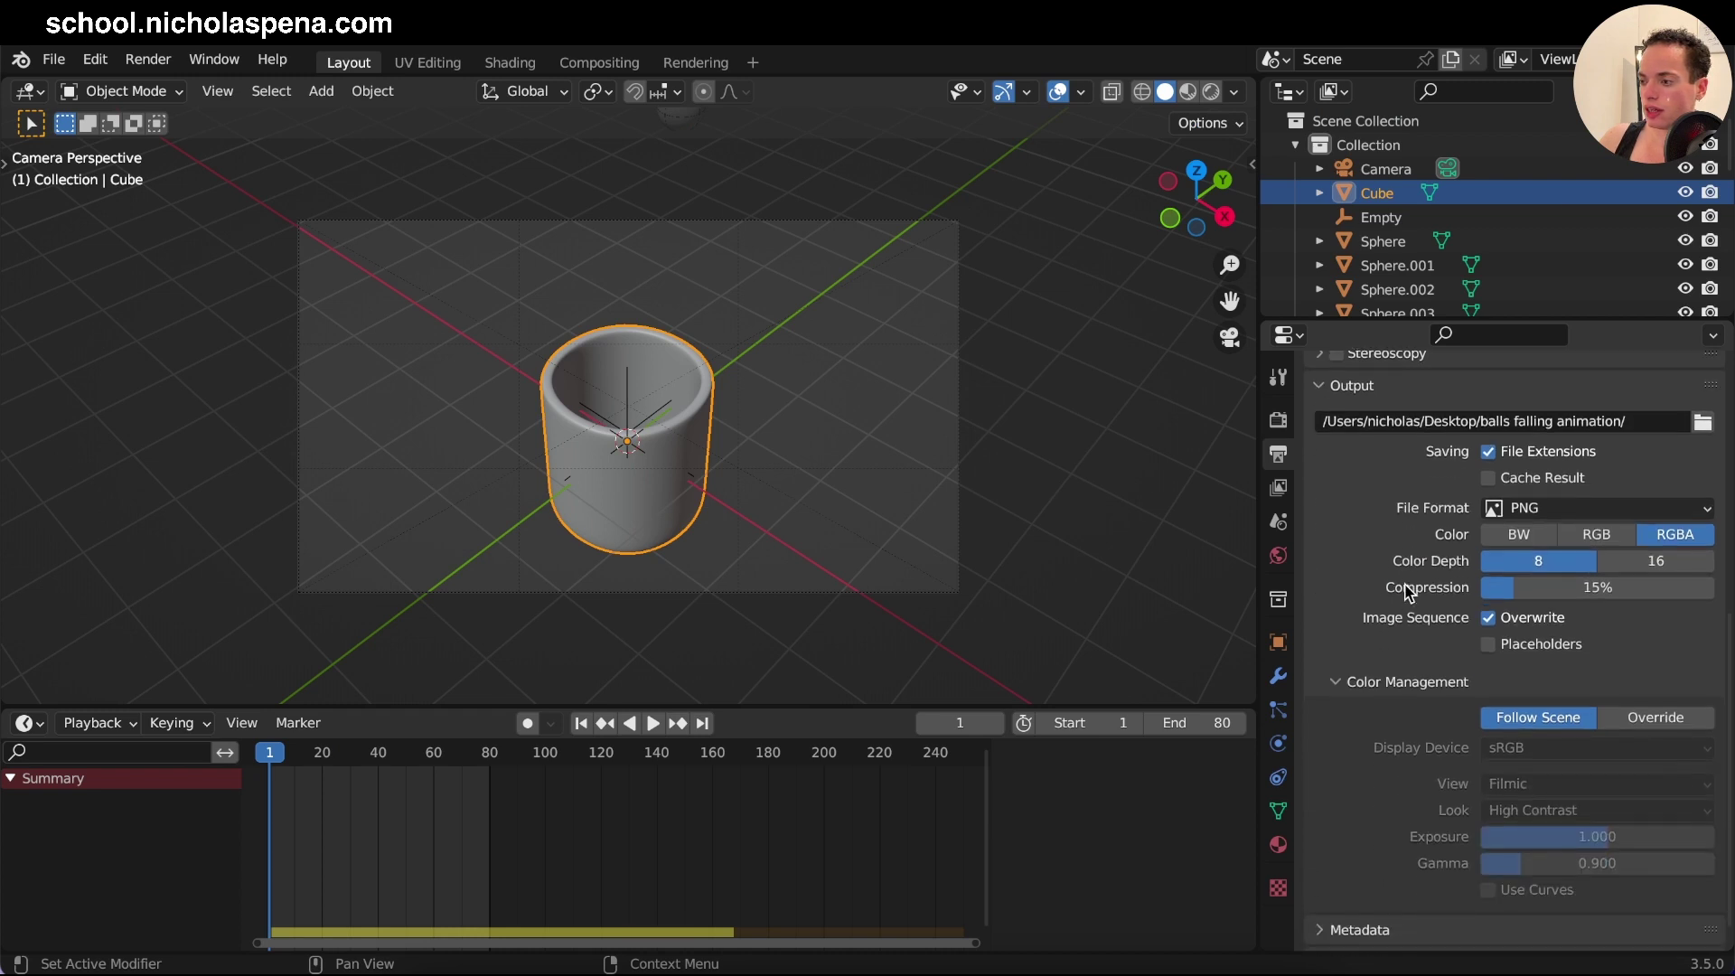
{"action": "scroll", "coordinate": [1407, 593], "scroll_direction": "down", "scroll_amount": 2}
{"action": "scroll", "coordinate": [1406, 592], "scroll_direction": "down", "scroll_amount": 2}
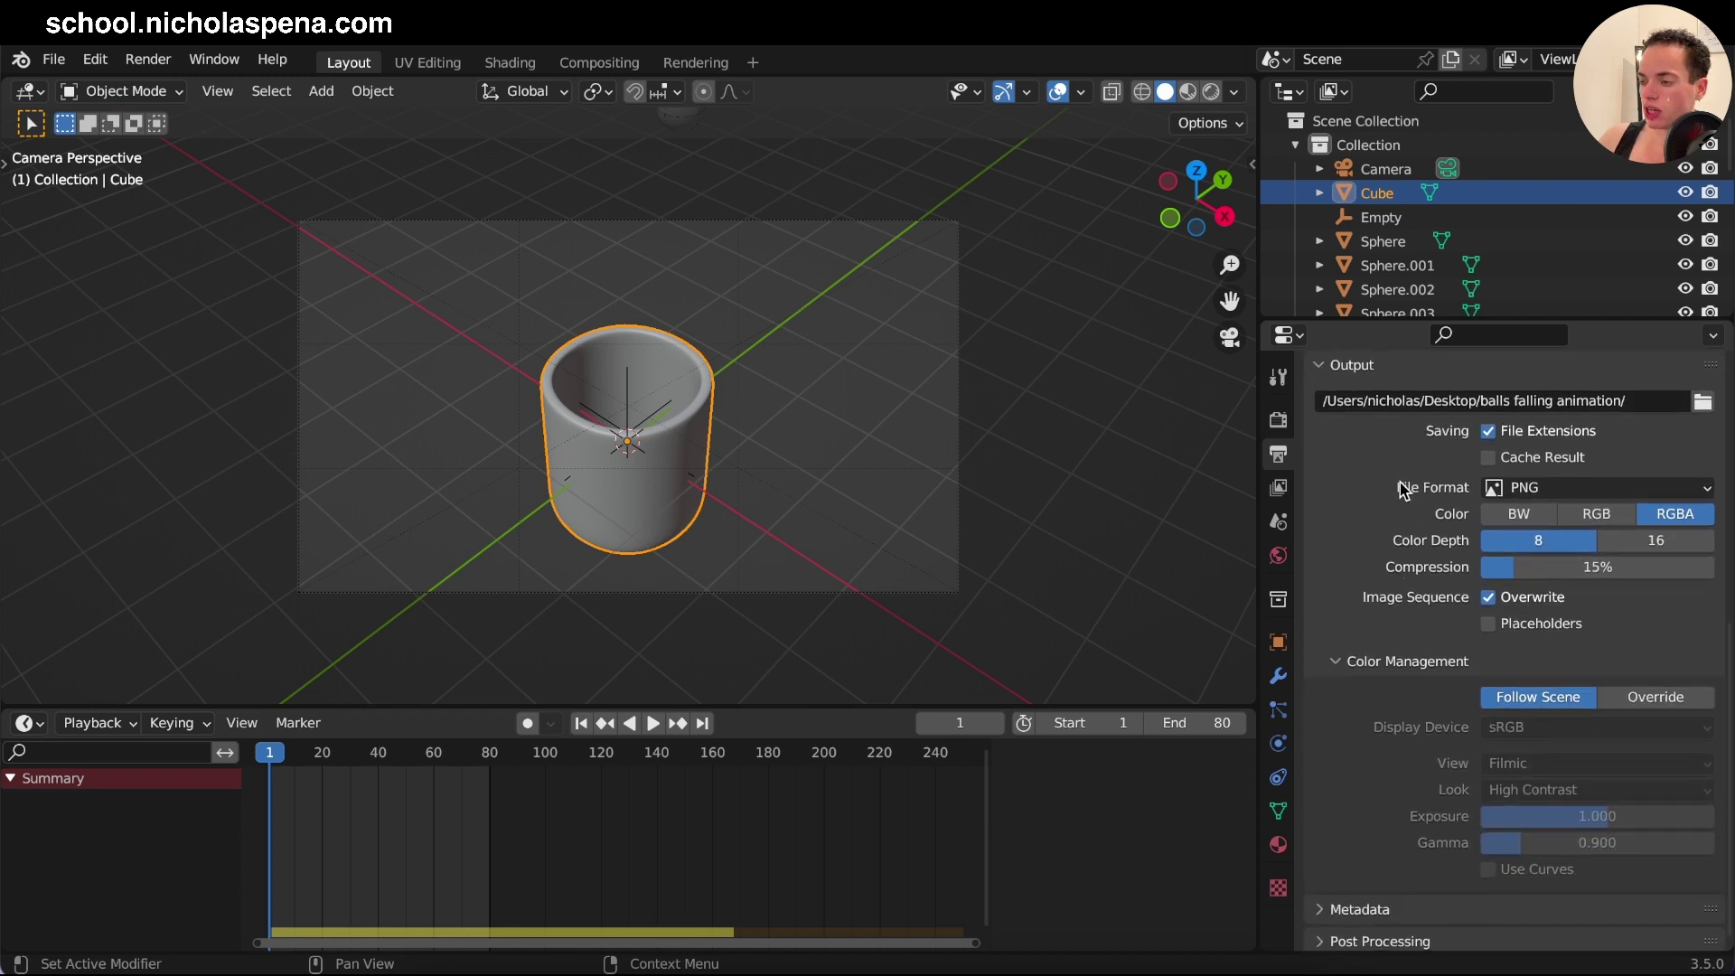
{"action": "scroll", "coordinate": [1461, 493], "scroll_direction": "up", "scroll_amount": 2}
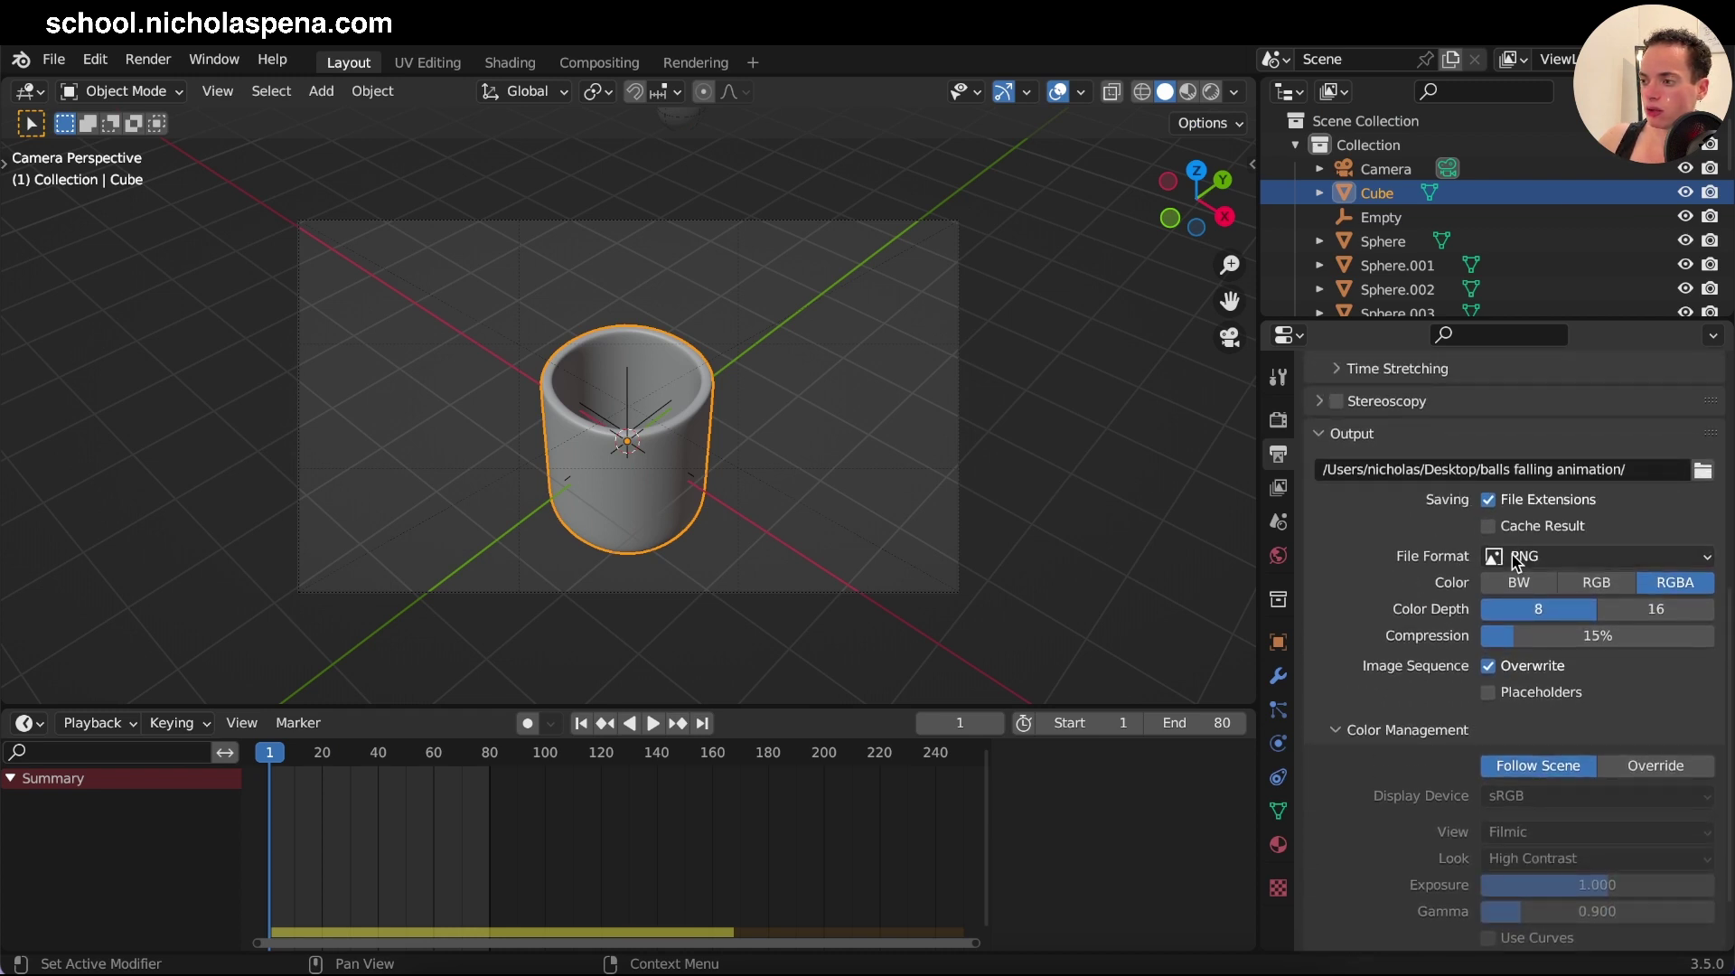
Switch the output file format from PNG to FFmpeg Video.
{"action": "left_click", "coordinate": [1514, 558]}
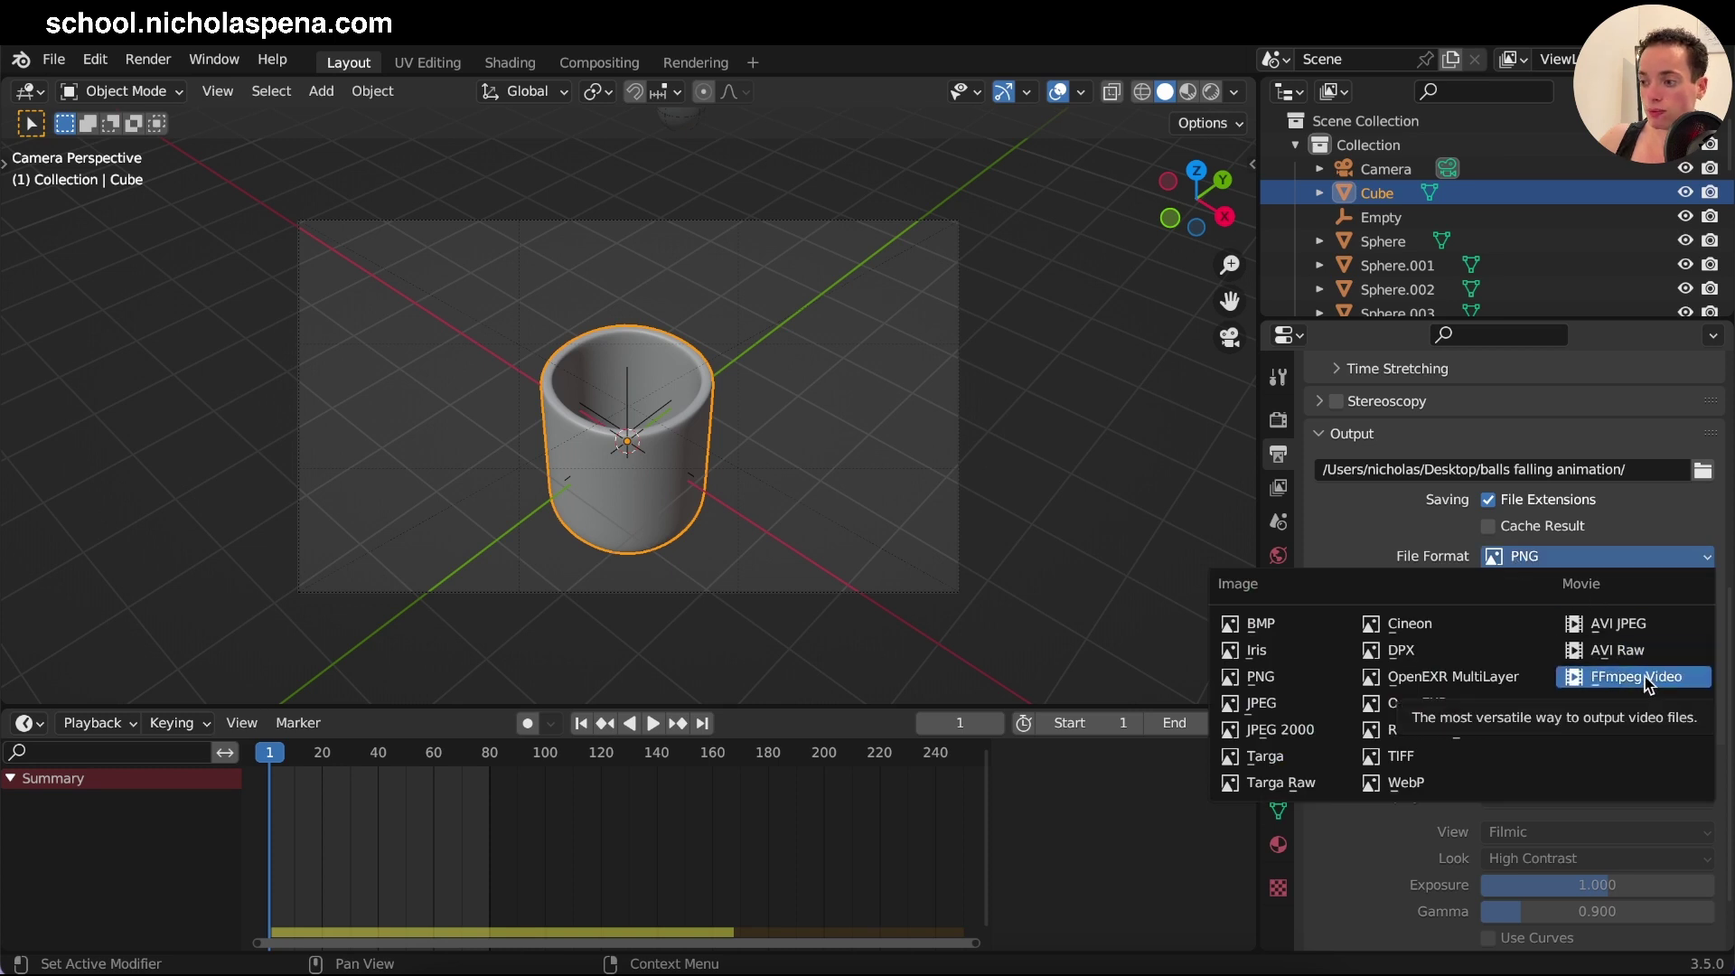
{"action": "left_click", "coordinate": [1268, 680]}
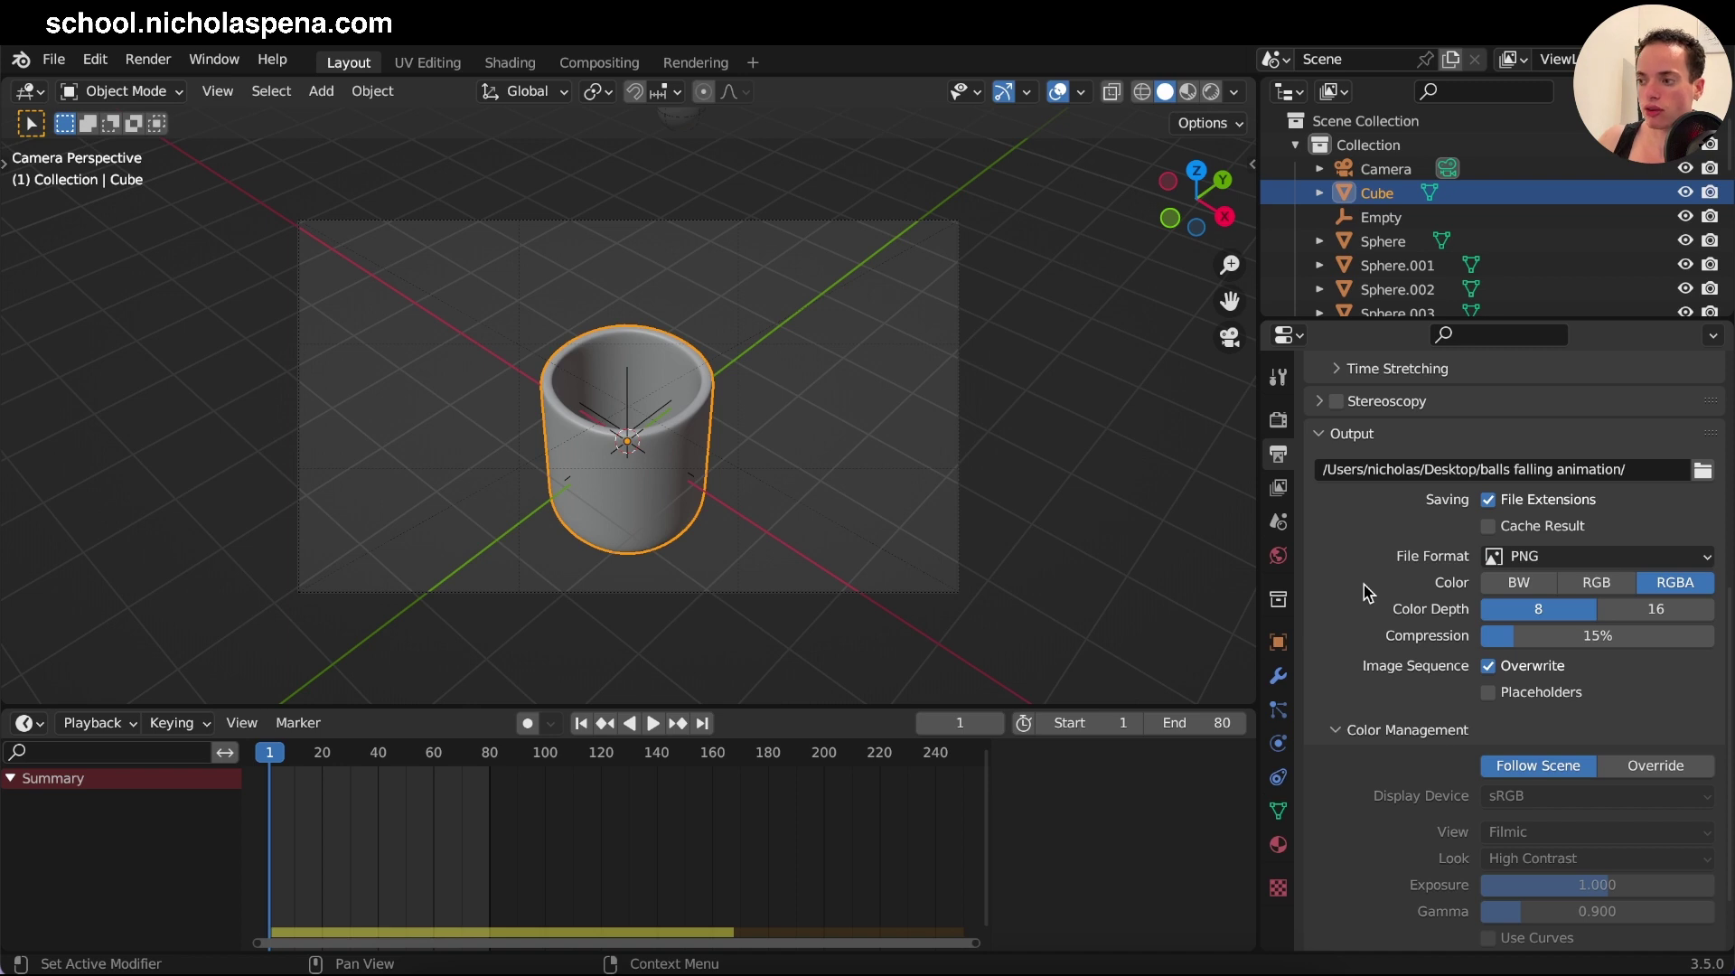
{"action": "left_click", "coordinate": [1588, 554]}
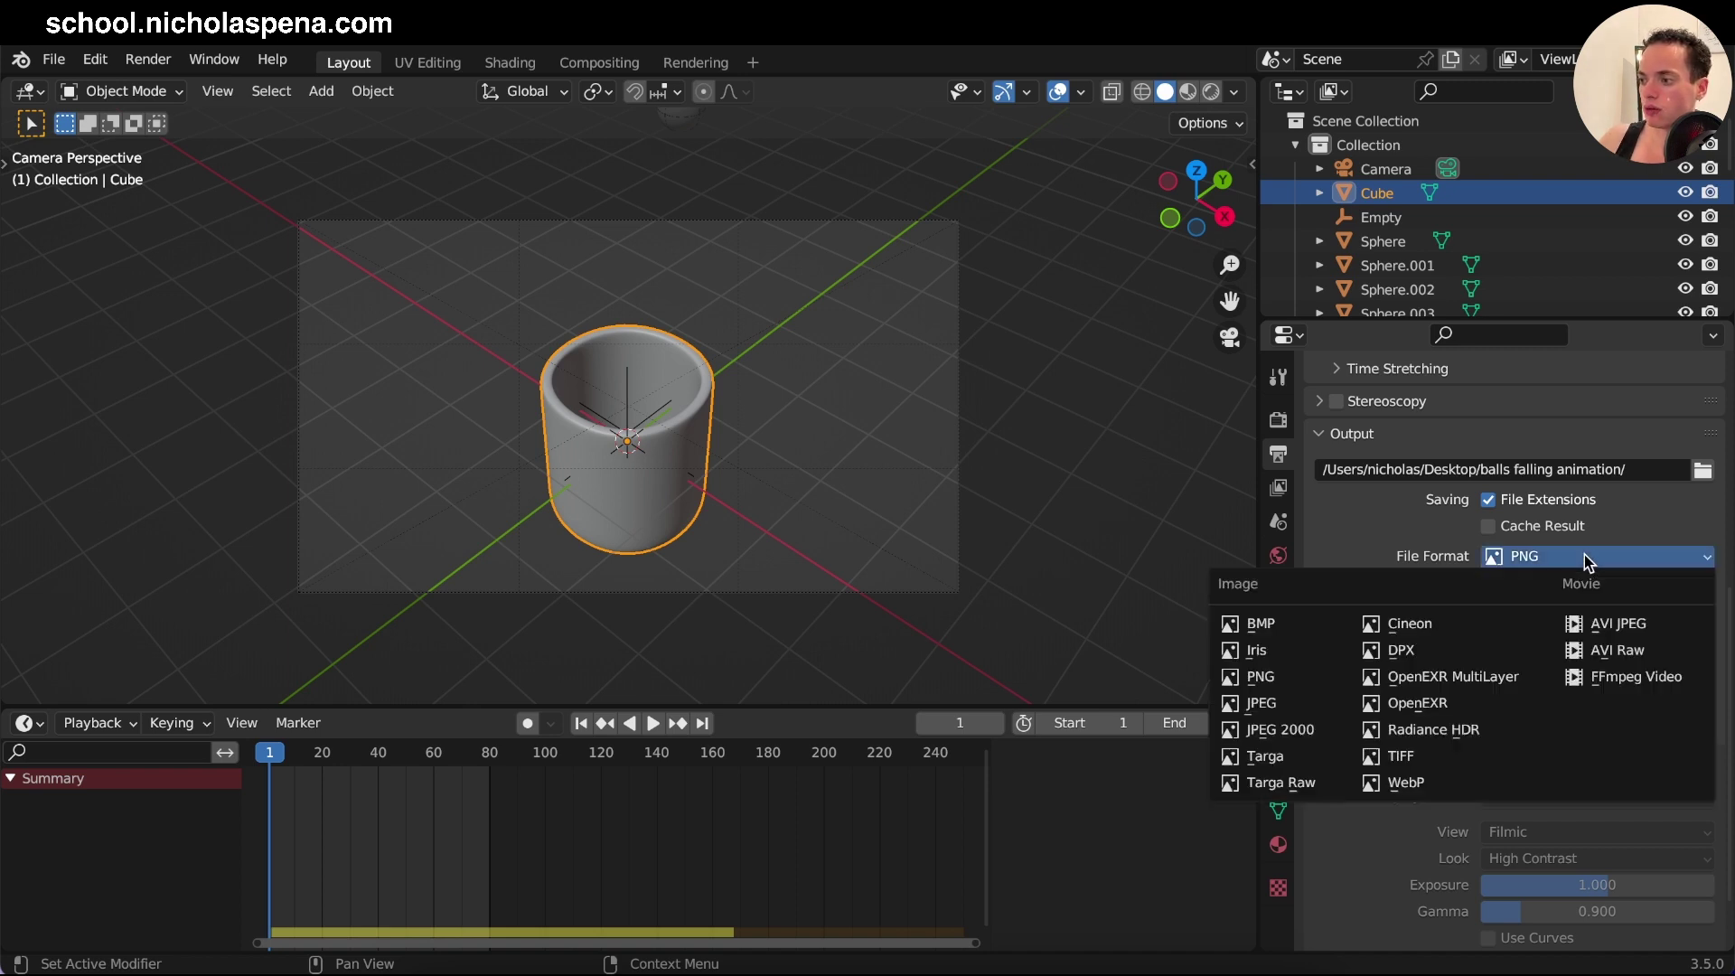
{"action": "left_click", "coordinate": [1636, 688]}
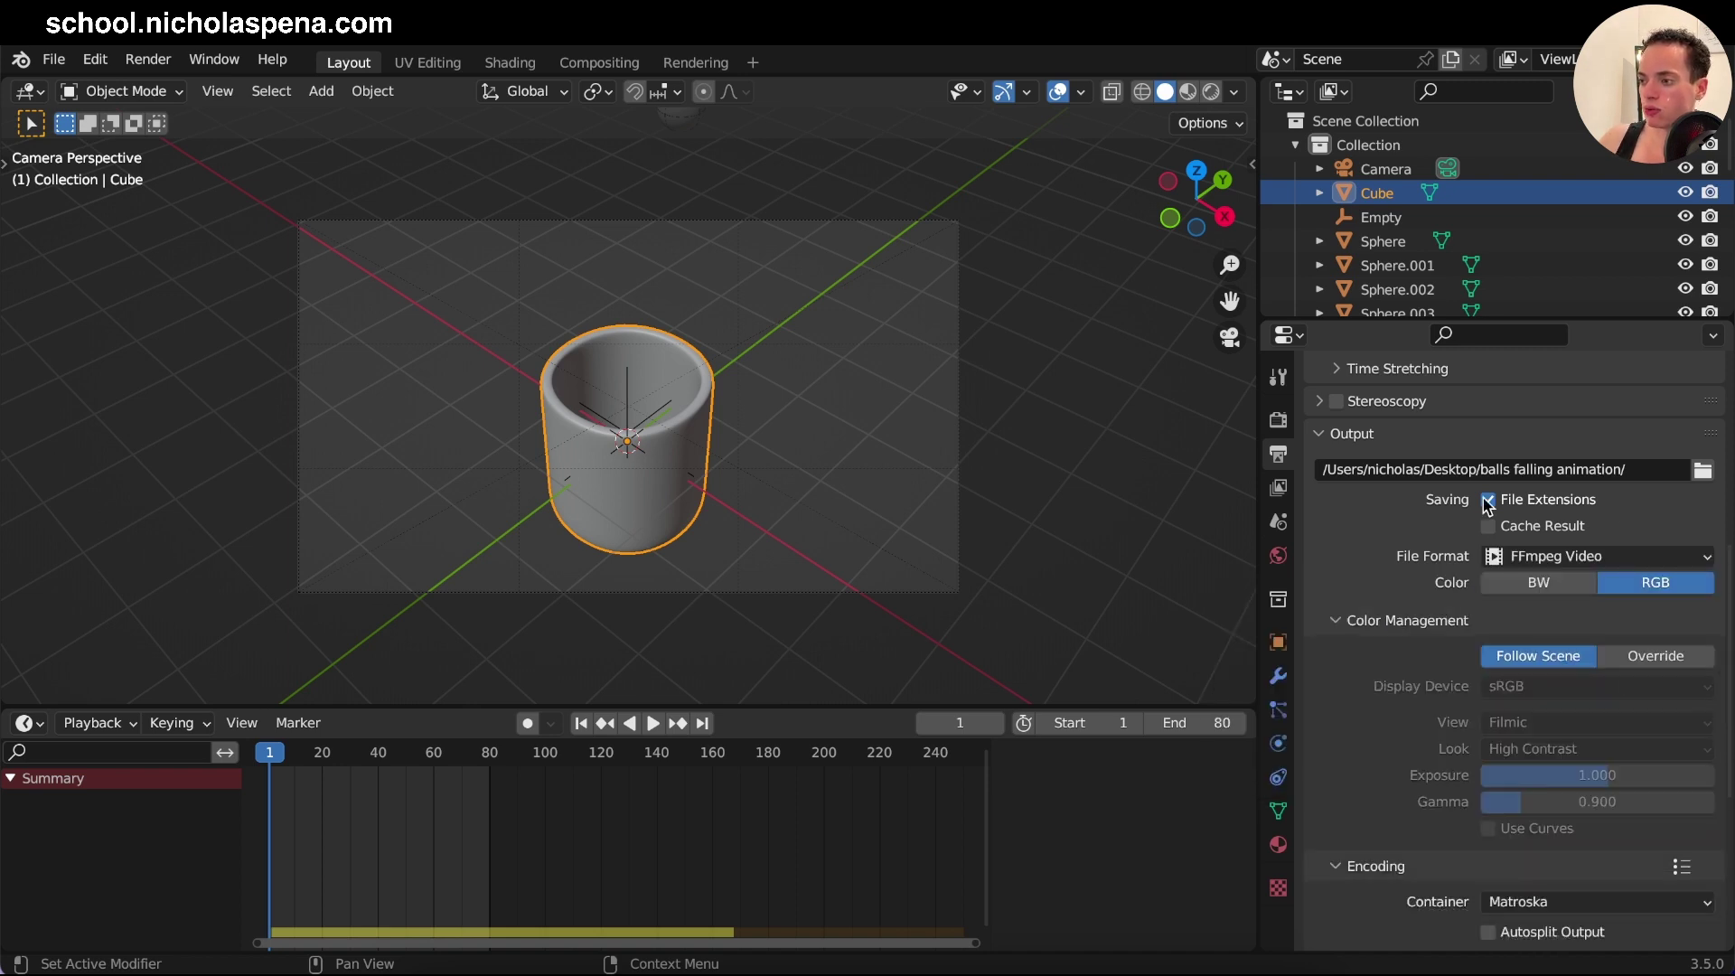
{"action": "scroll", "coordinate": [1433, 573], "scroll_direction": "down", "scroll_amount": 2}
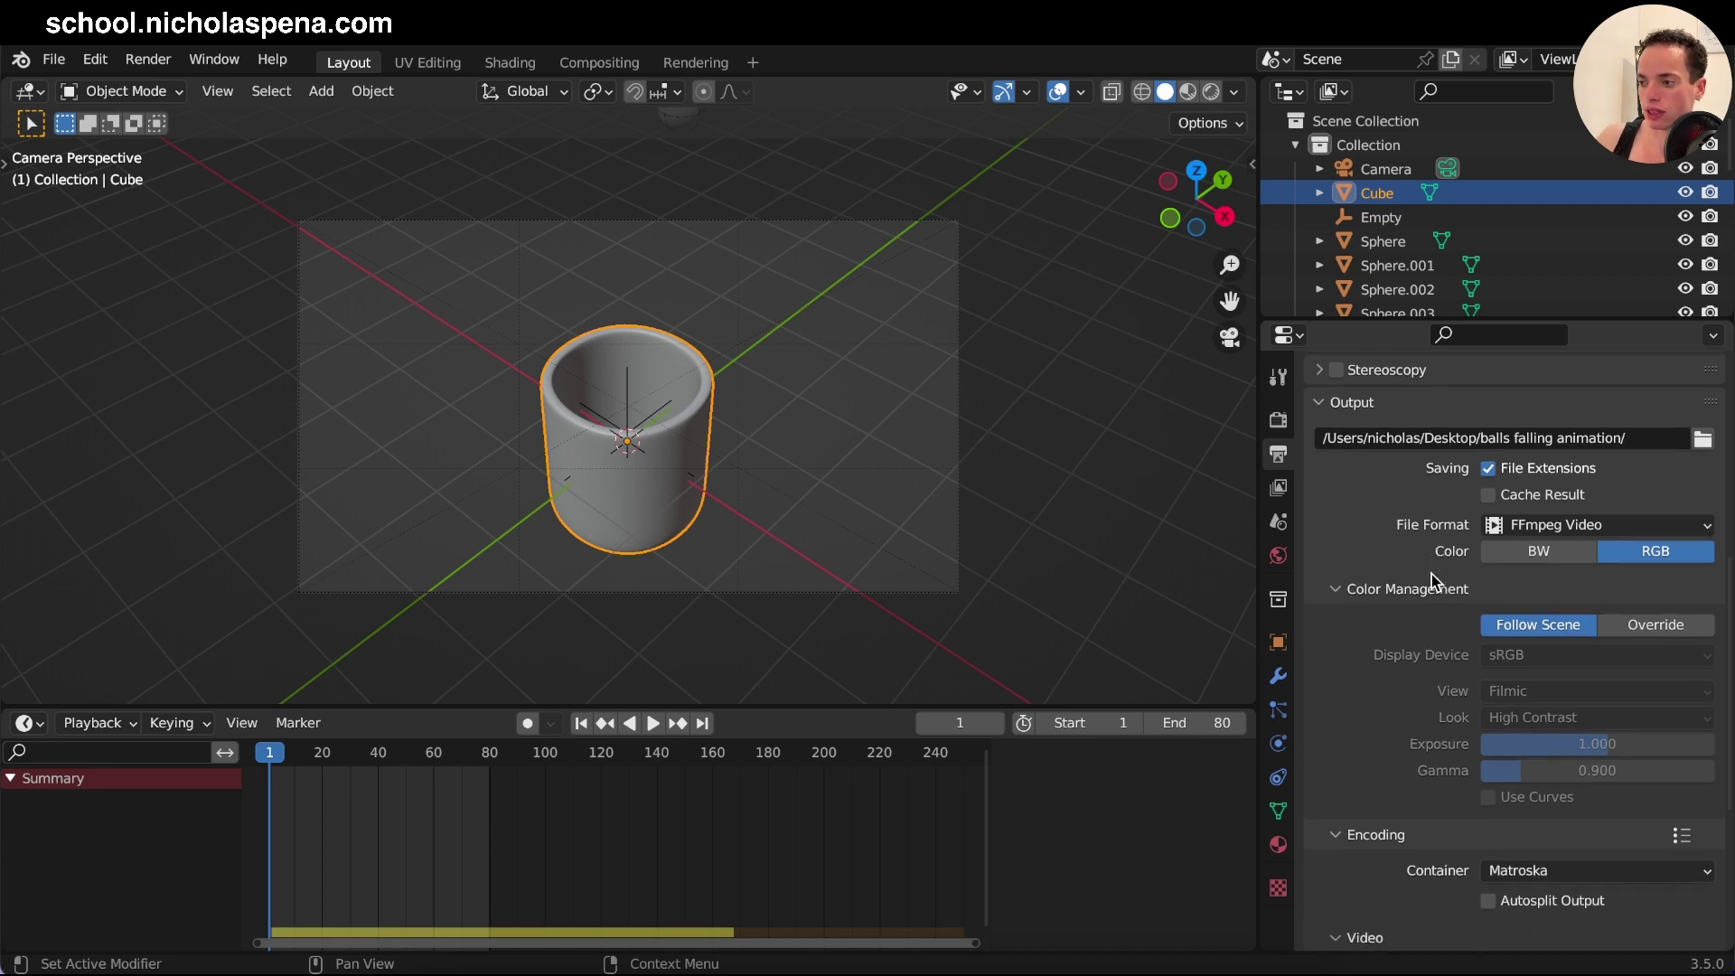
{"action": "left_click", "coordinate": [1370, 565]}
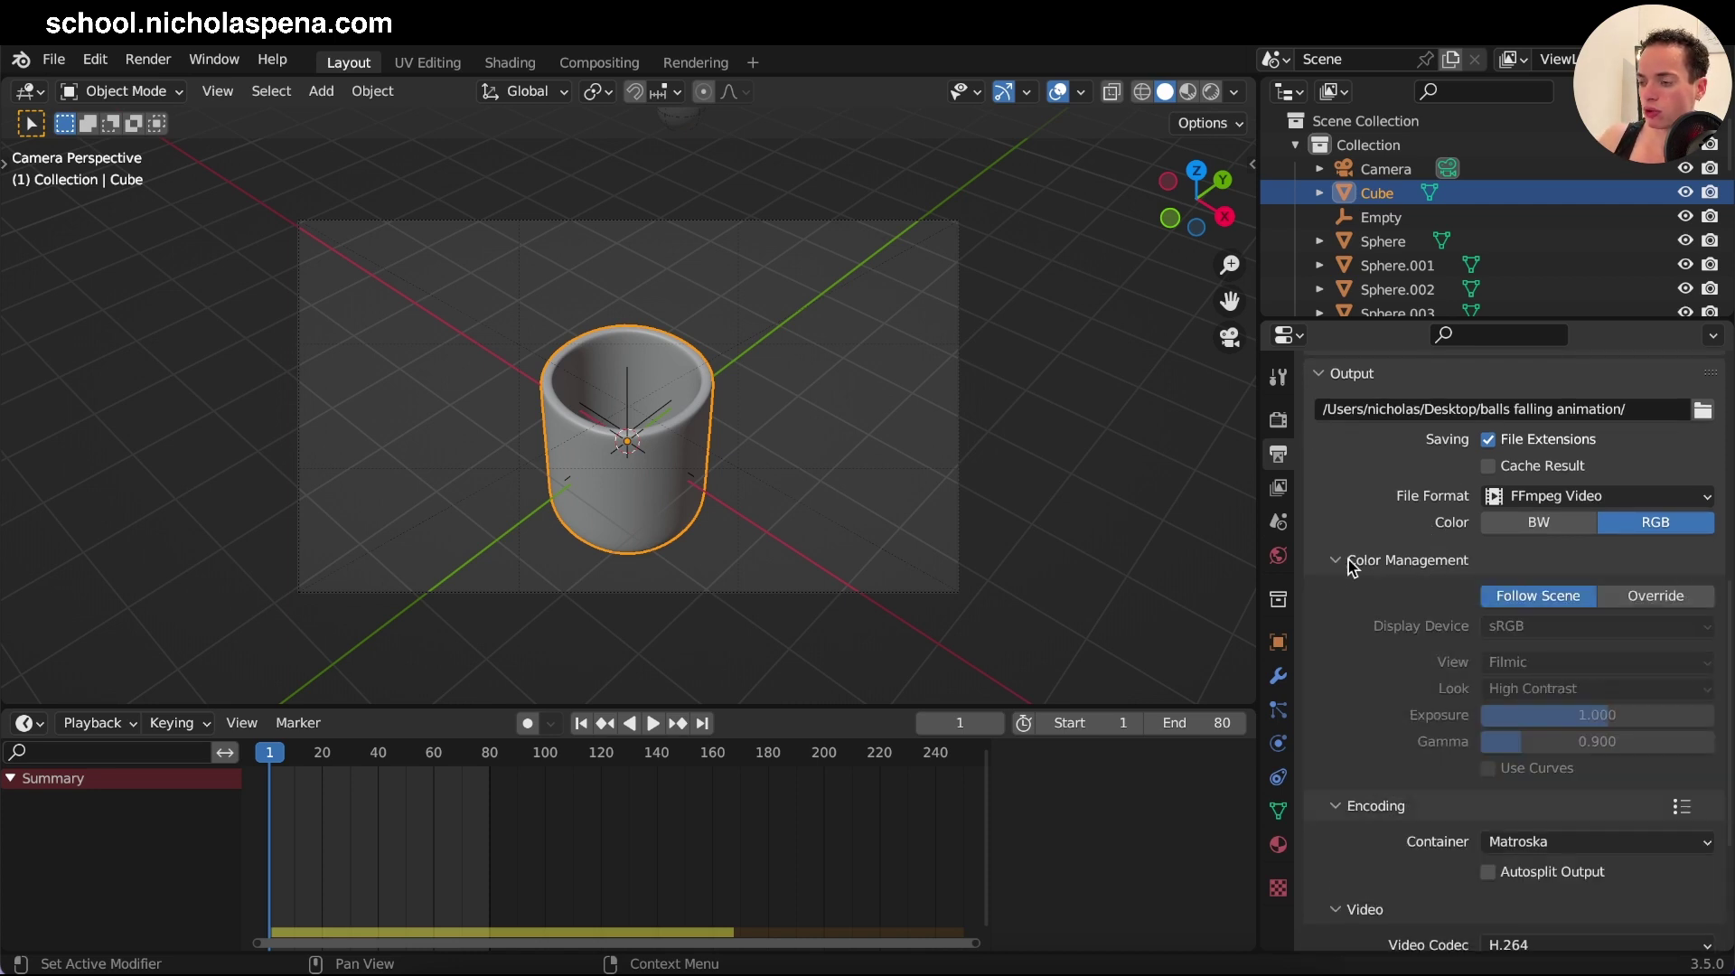
Set the encoding container to MPEG-4.
{"action": "left_click", "coordinate": [1350, 566]}
{"action": "scroll", "coordinate": [1363, 656], "scroll_direction": "down", "scroll_amount": 1}
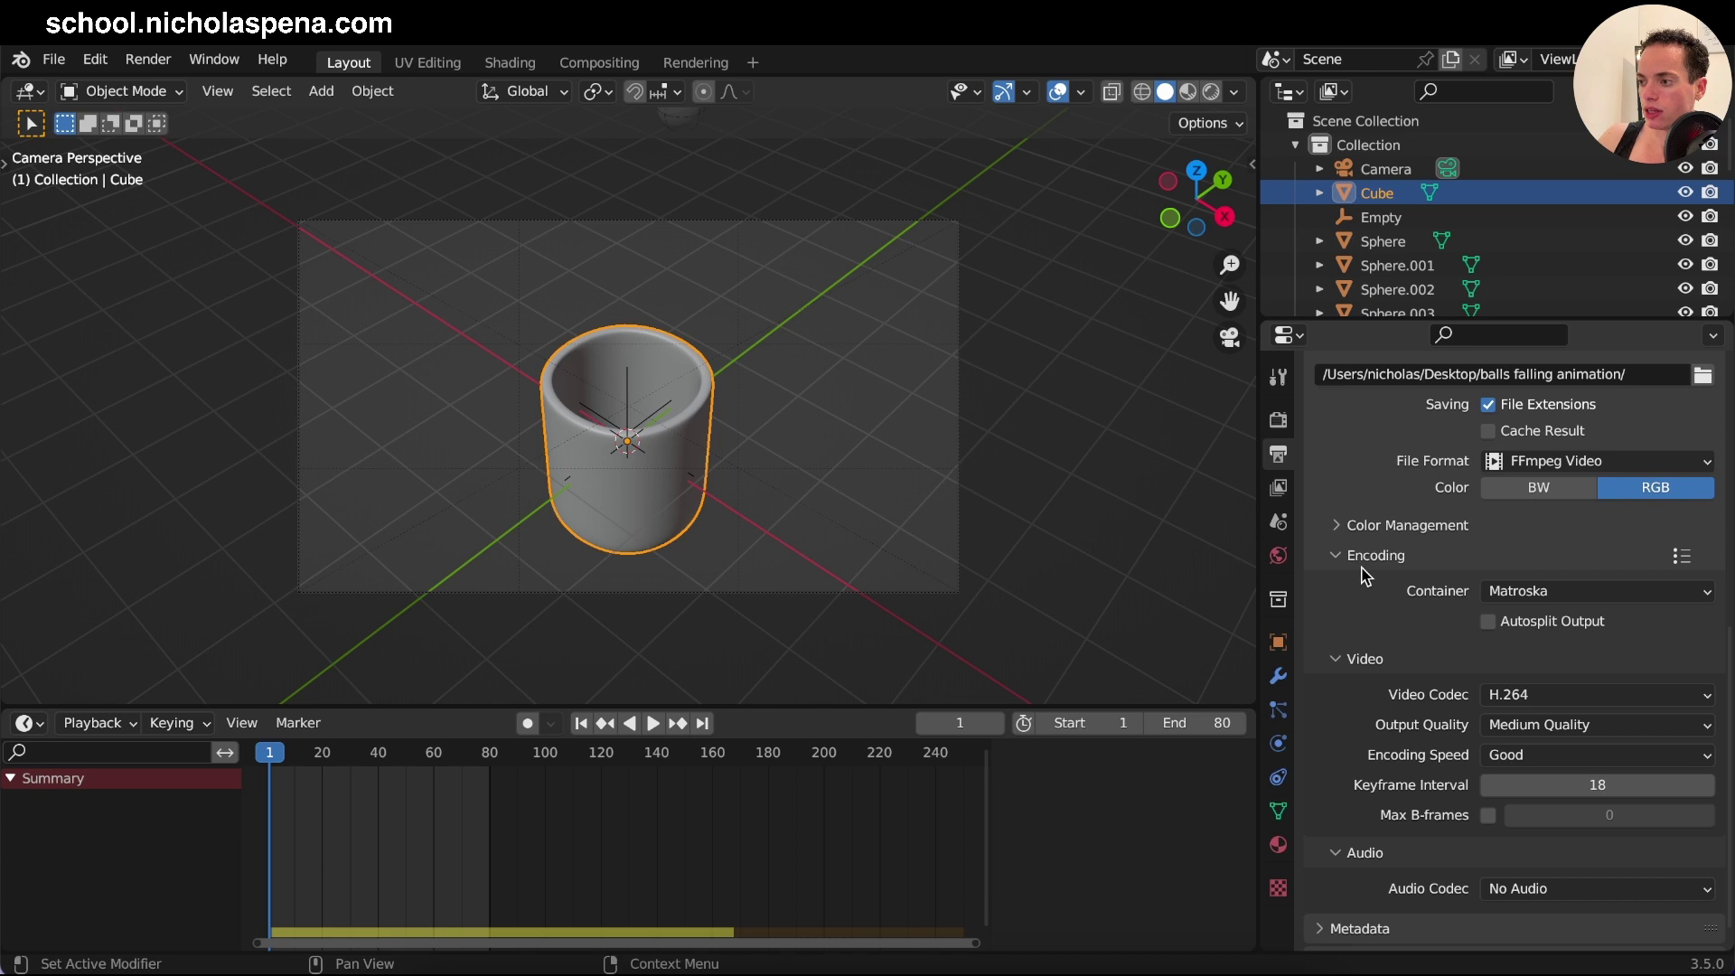
{"action": "left_click", "coordinate": [1682, 565]}
{"action": "scroll", "coordinate": [1581, 659], "scroll_direction": "down", "scroll_amount": 1}
{"action": "left_click", "coordinate": [1500, 567]}
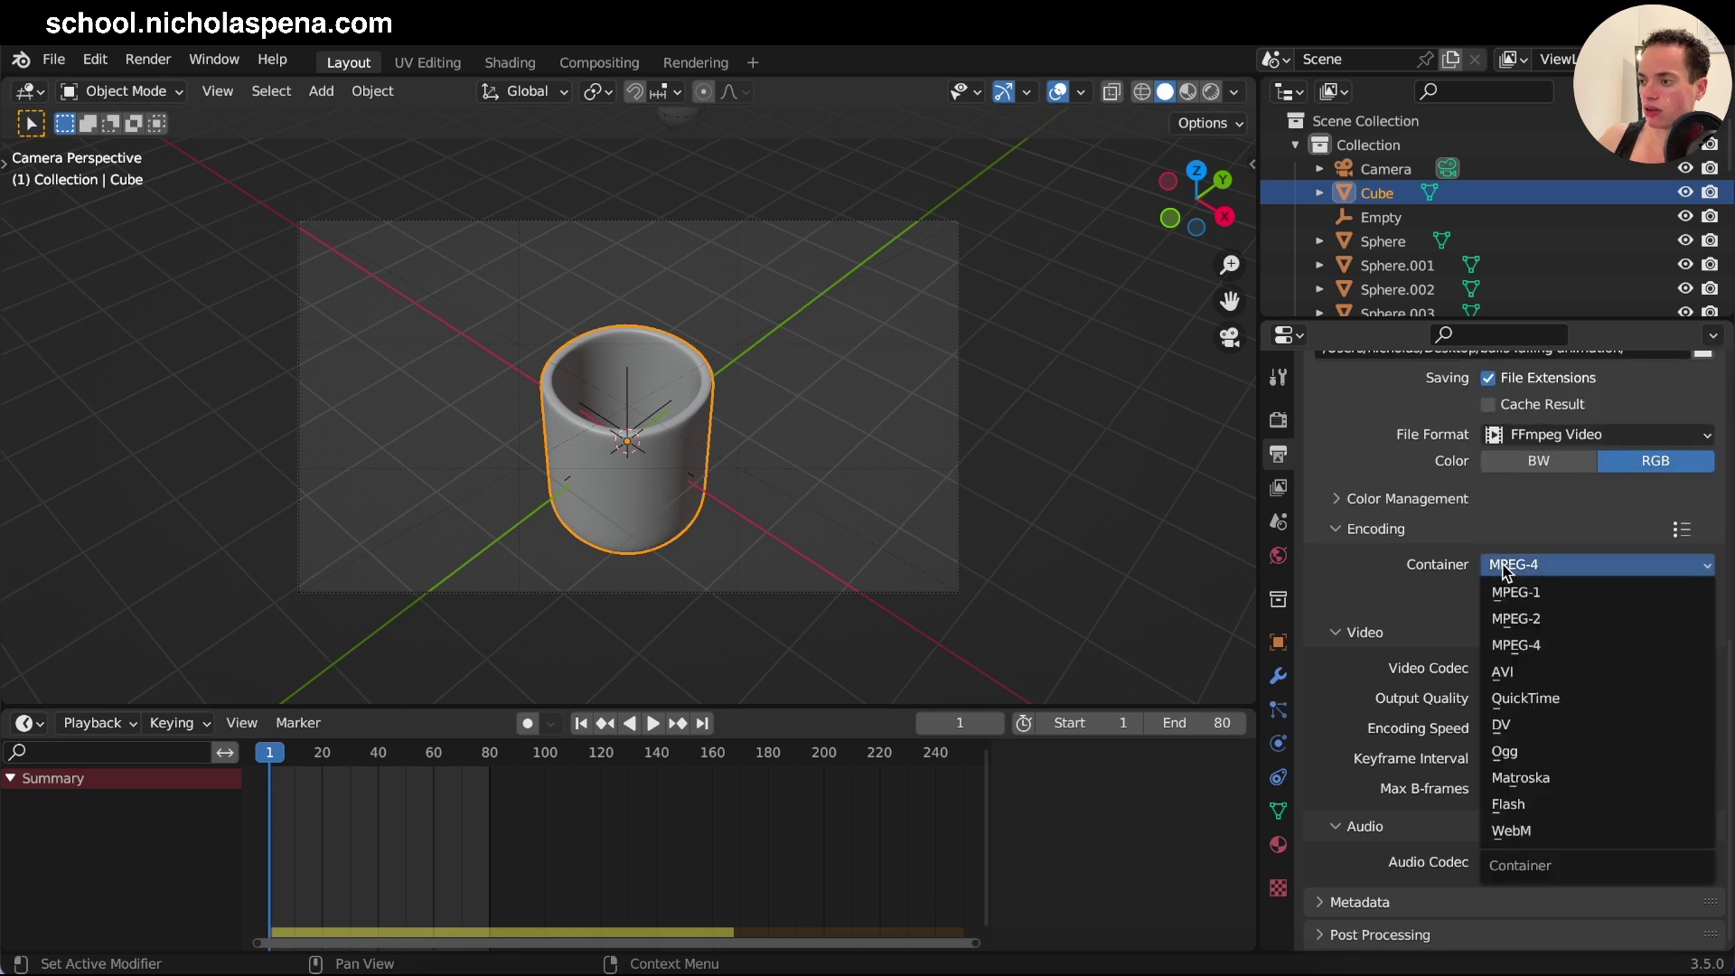
{"action": "left_click", "coordinate": [1503, 573]}
Keep the H.264 video codec and set output quality to Perceptually Lossless.
{"action": "left_click", "coordinate": [1527, 670]}
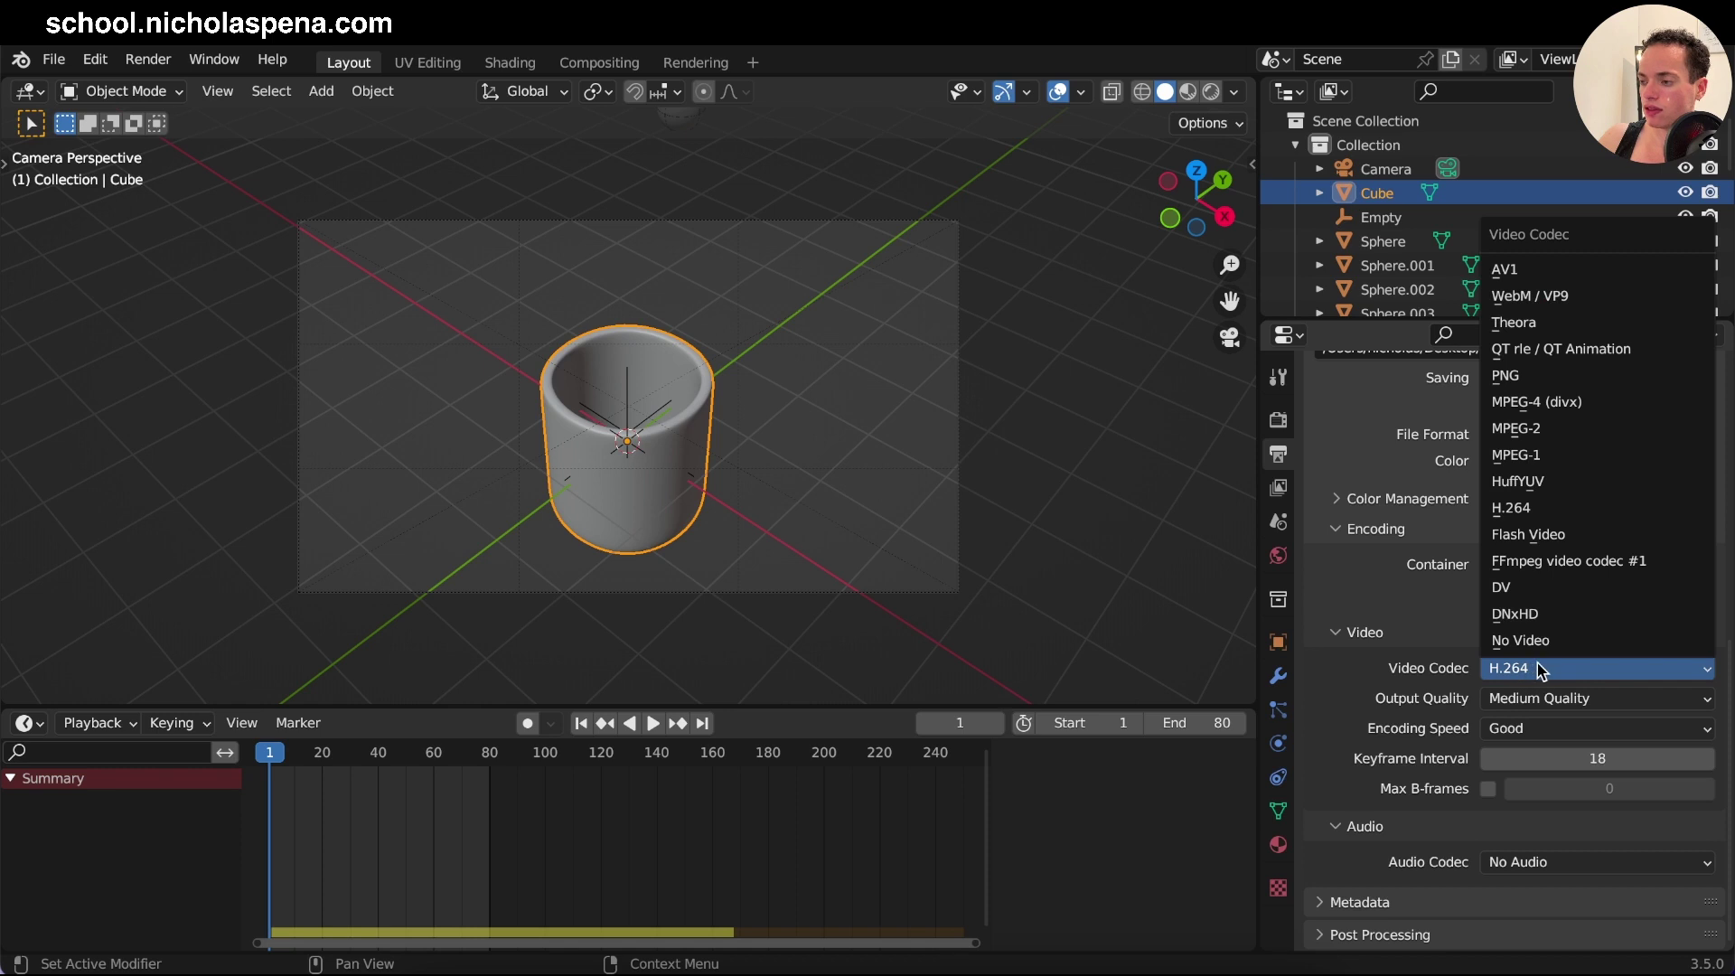
{"action": "left_click", "coordinate": [1537, 666]}
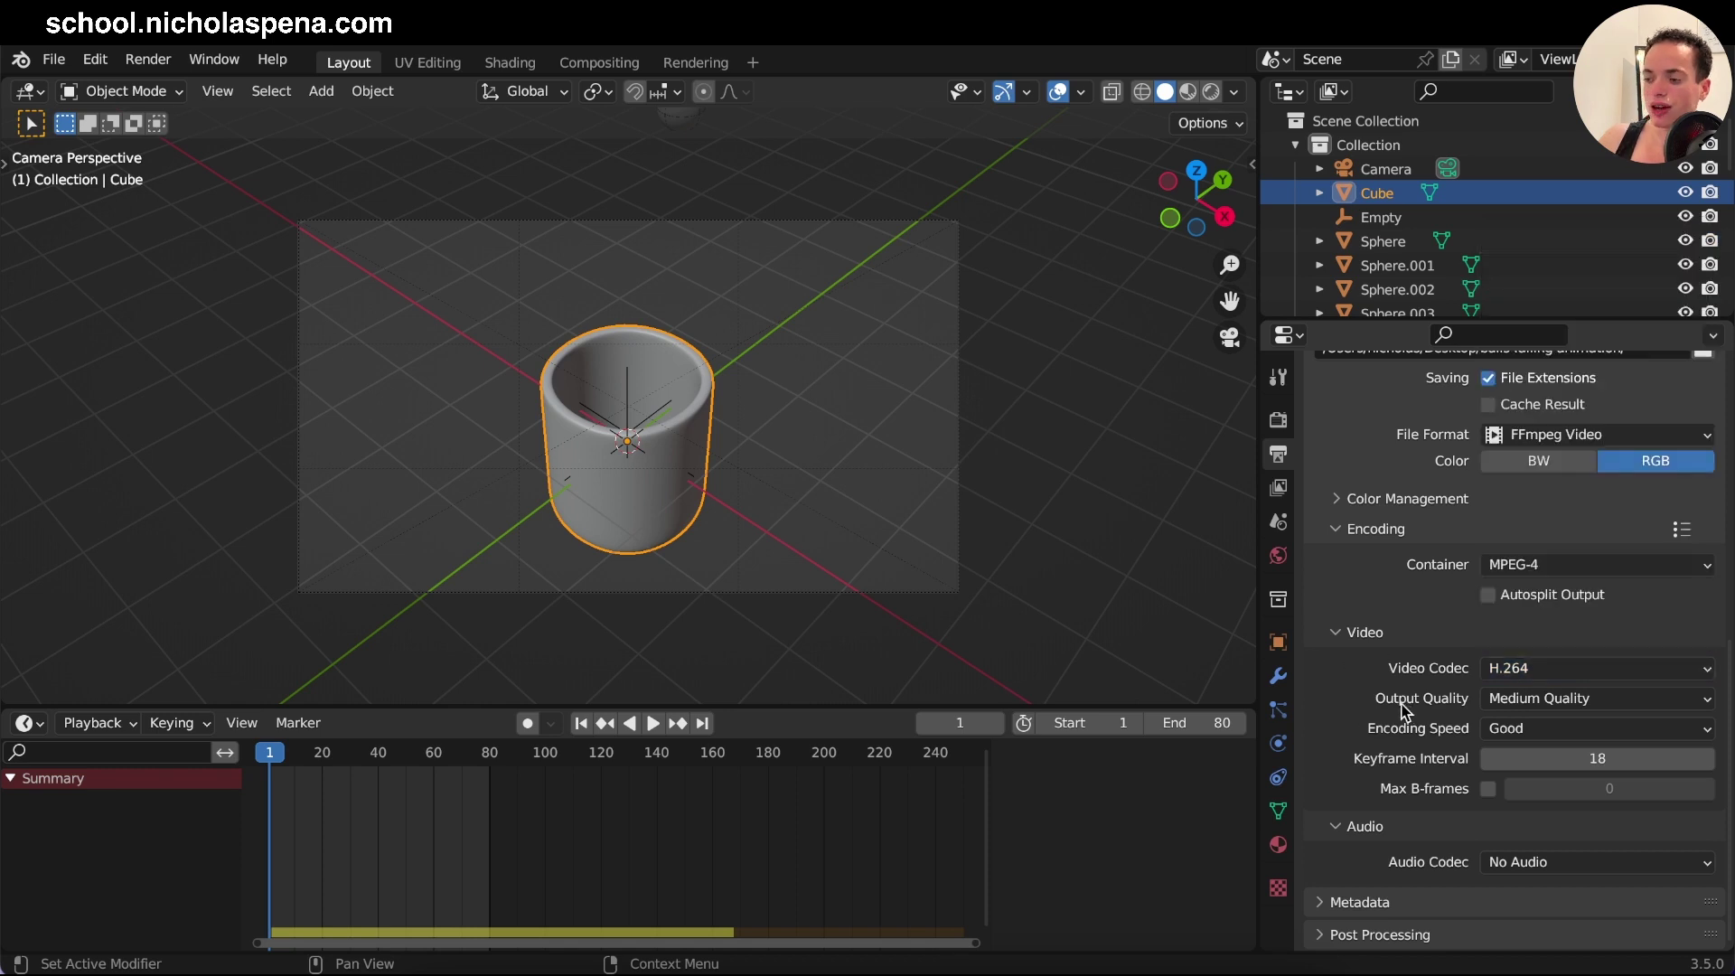
{"action": "left_click", "coordinate": [1523, 705]}
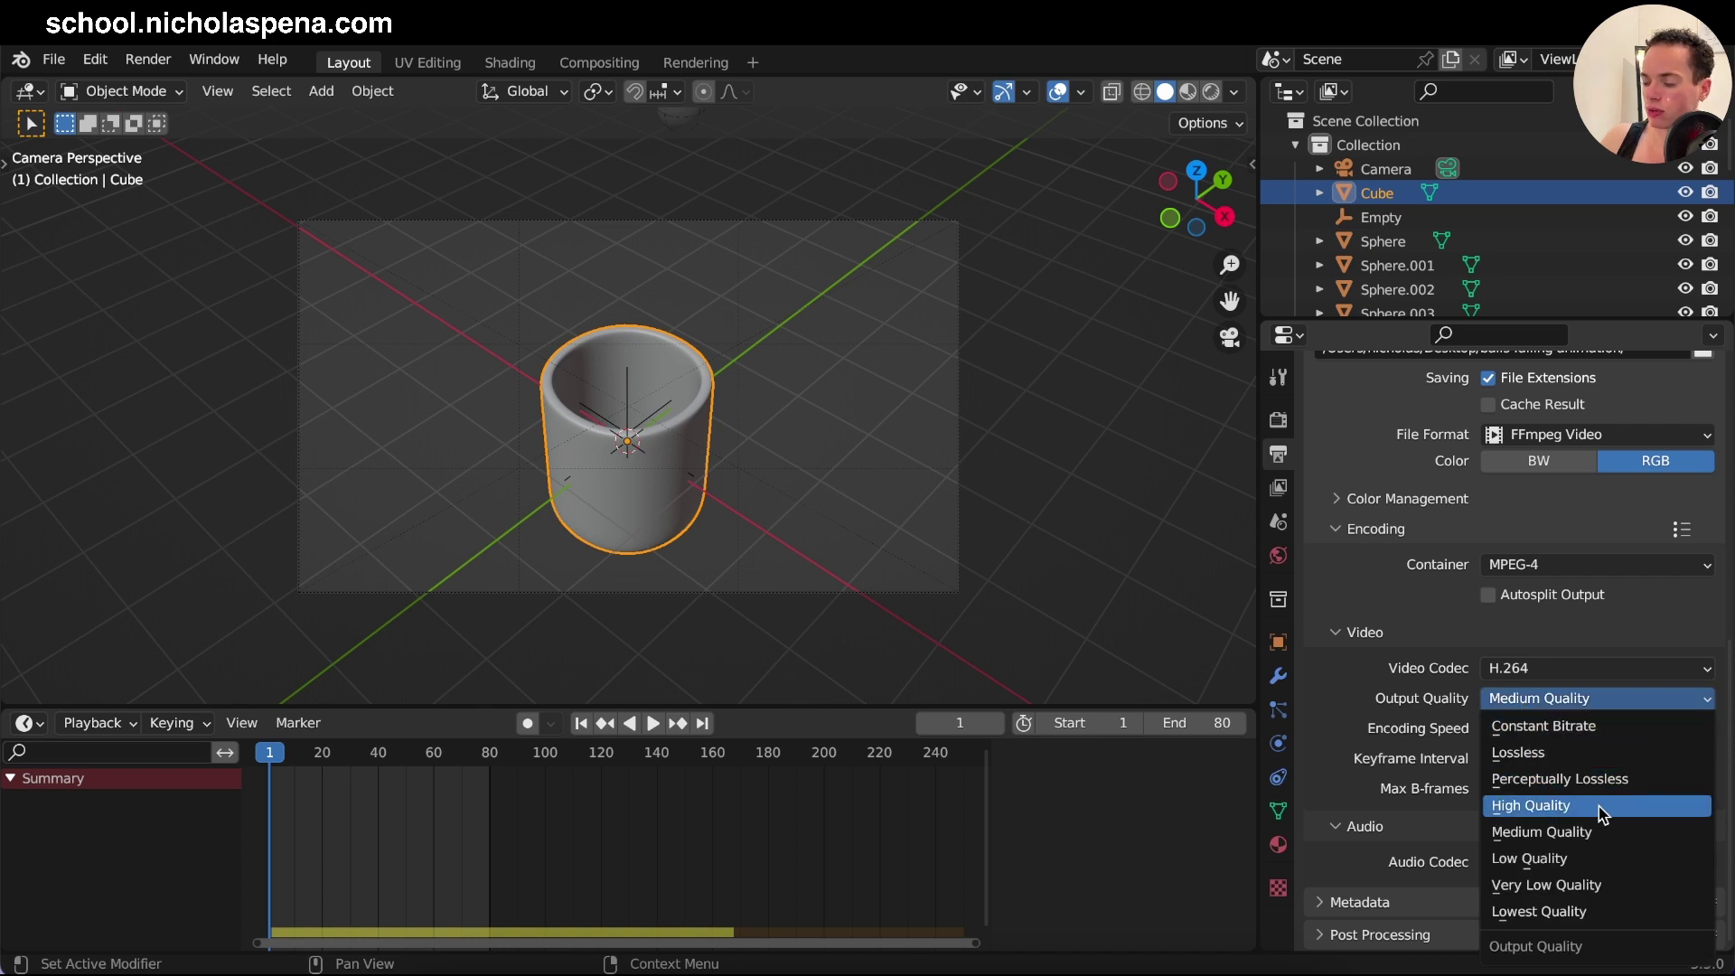
{"action": "left_click", "coordinate": [1594, 778]}
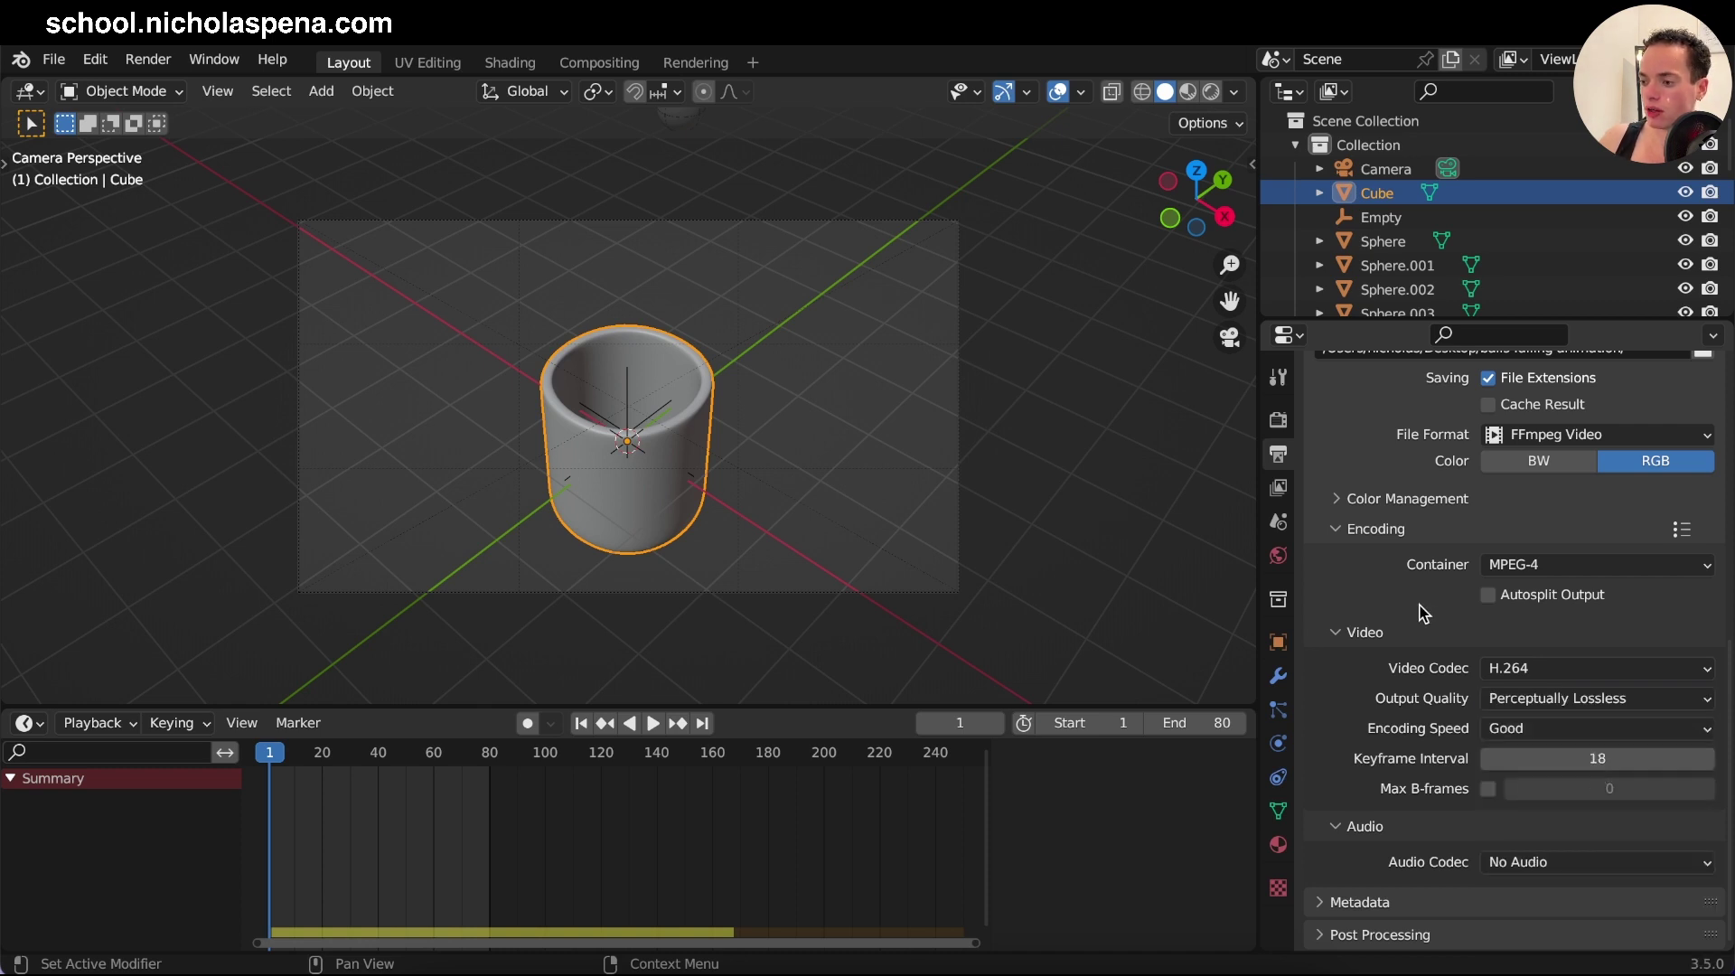
{"action": "scroll", "coordinate": [1411, 620], "scroll_direction": "up", "scroll_amount": 2}
{"action": "scroll", "coordinate": [1414, 611], "scroll_direction": "up", "scroll_amount": 4}
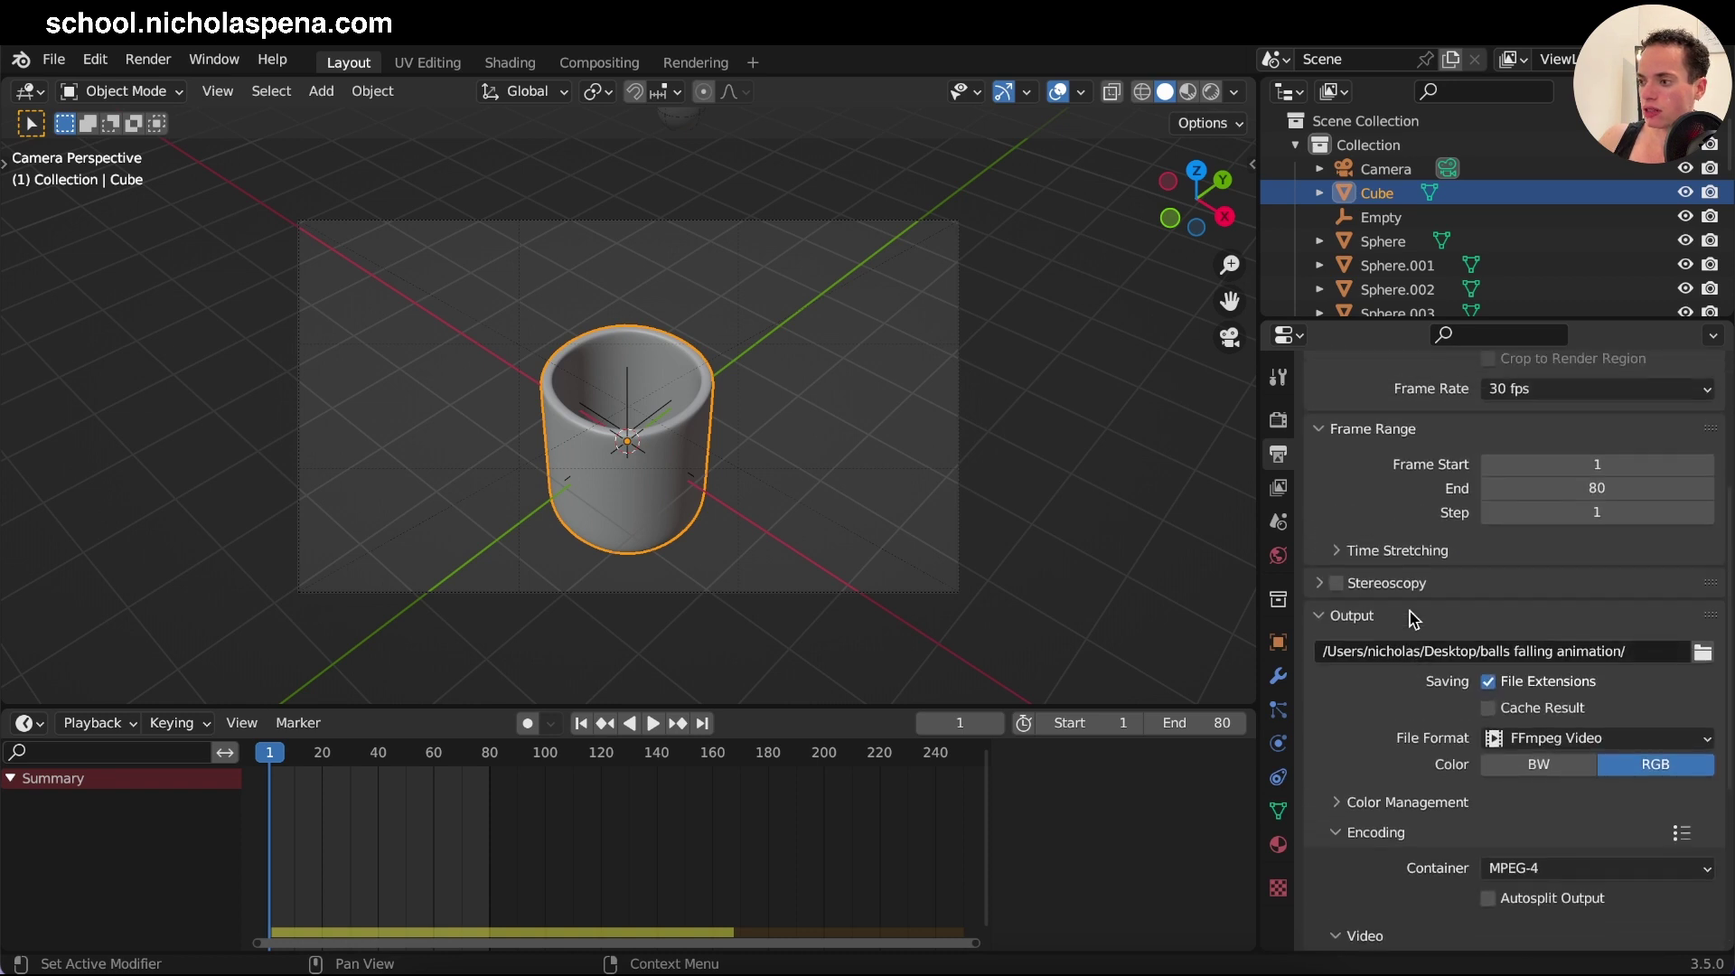
Switch to Rendered shading, play the fall, and settle on frame 48.
{"action": "left_click", "coordinate": [1210, 92]}
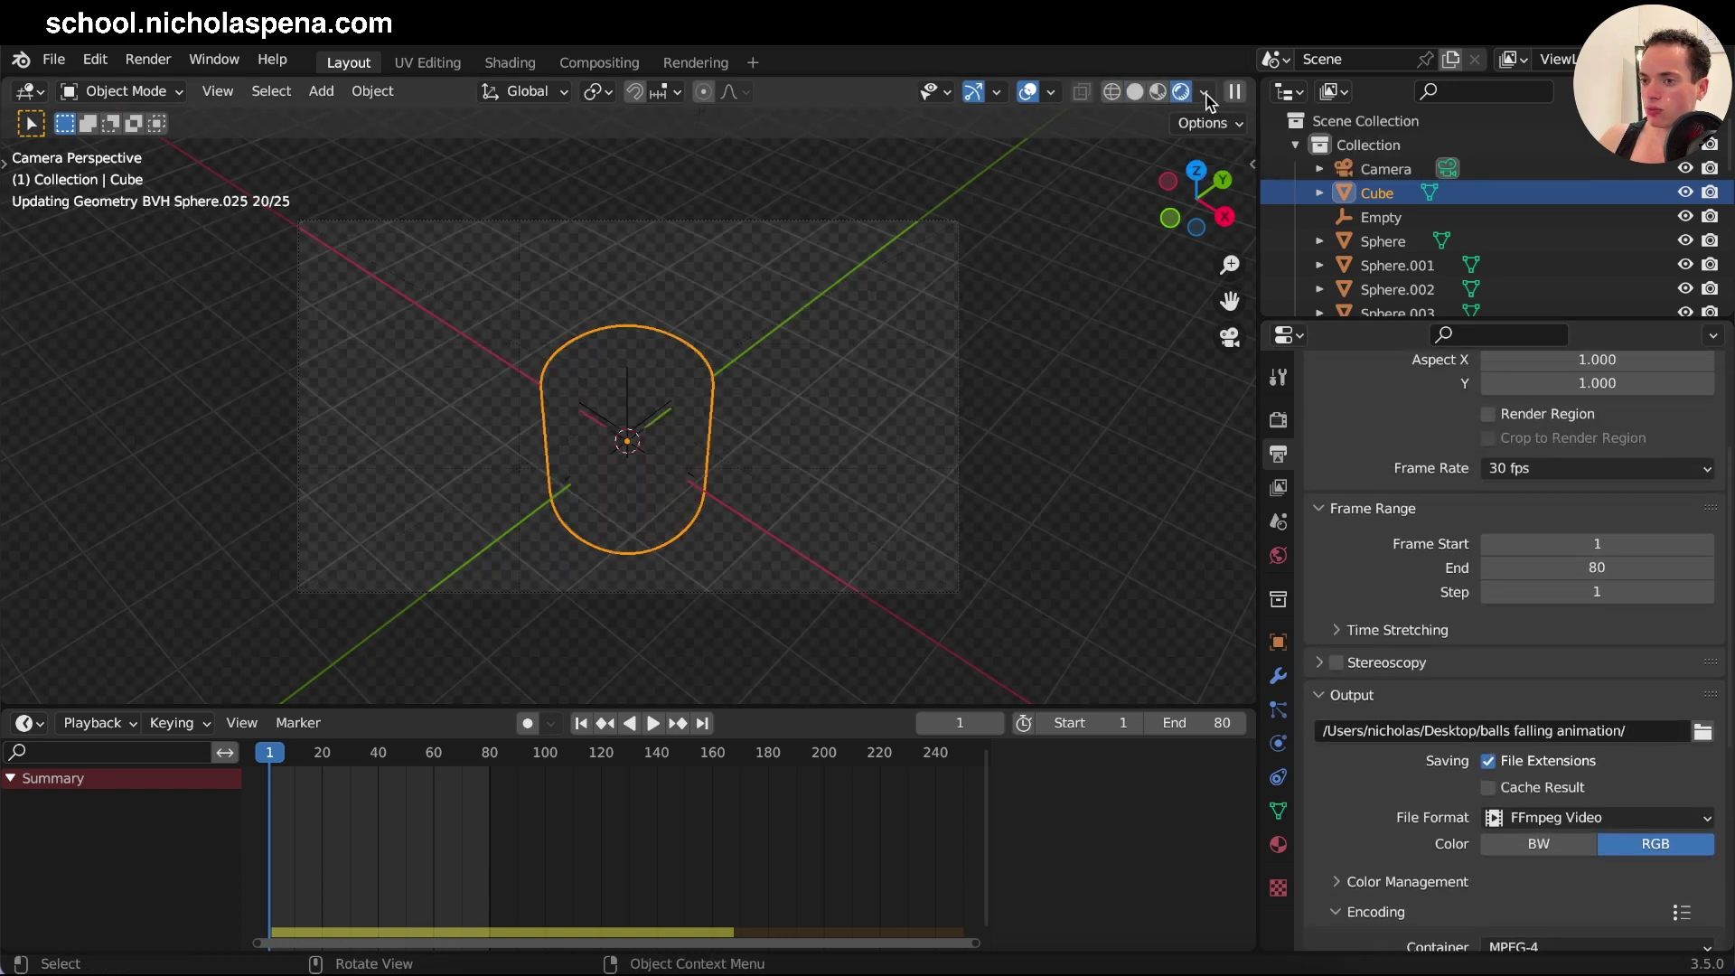
{"action": "key", "text": "space"}
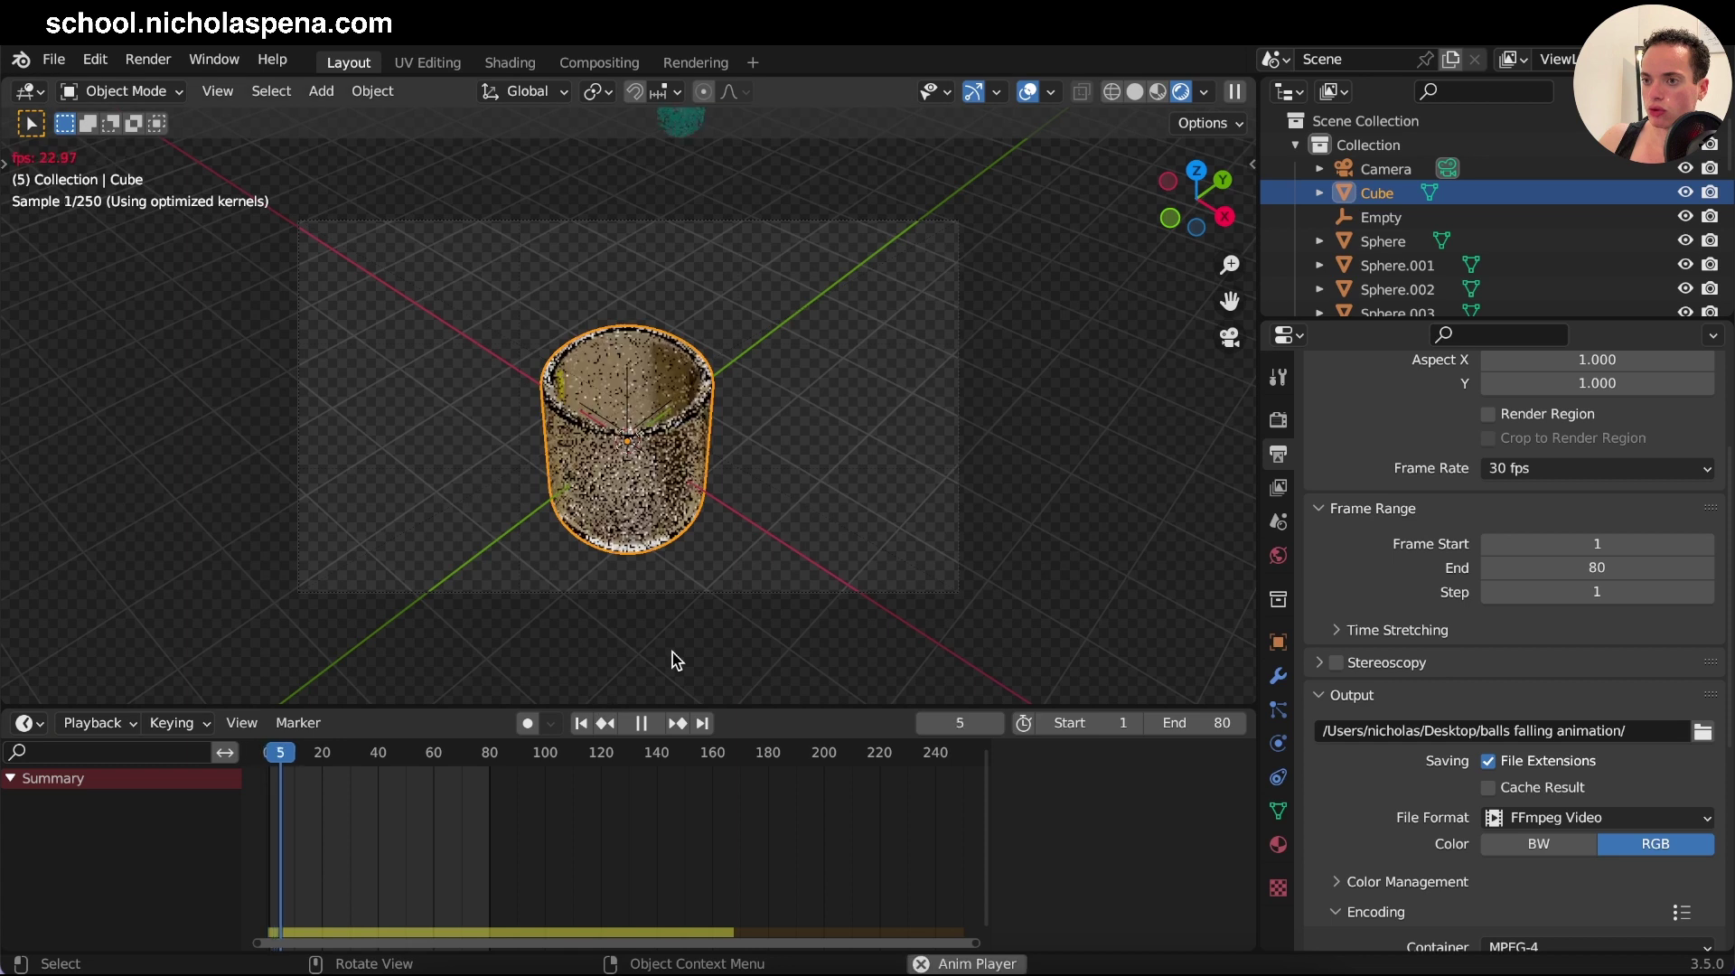
{"action": "key", "text": "space"}
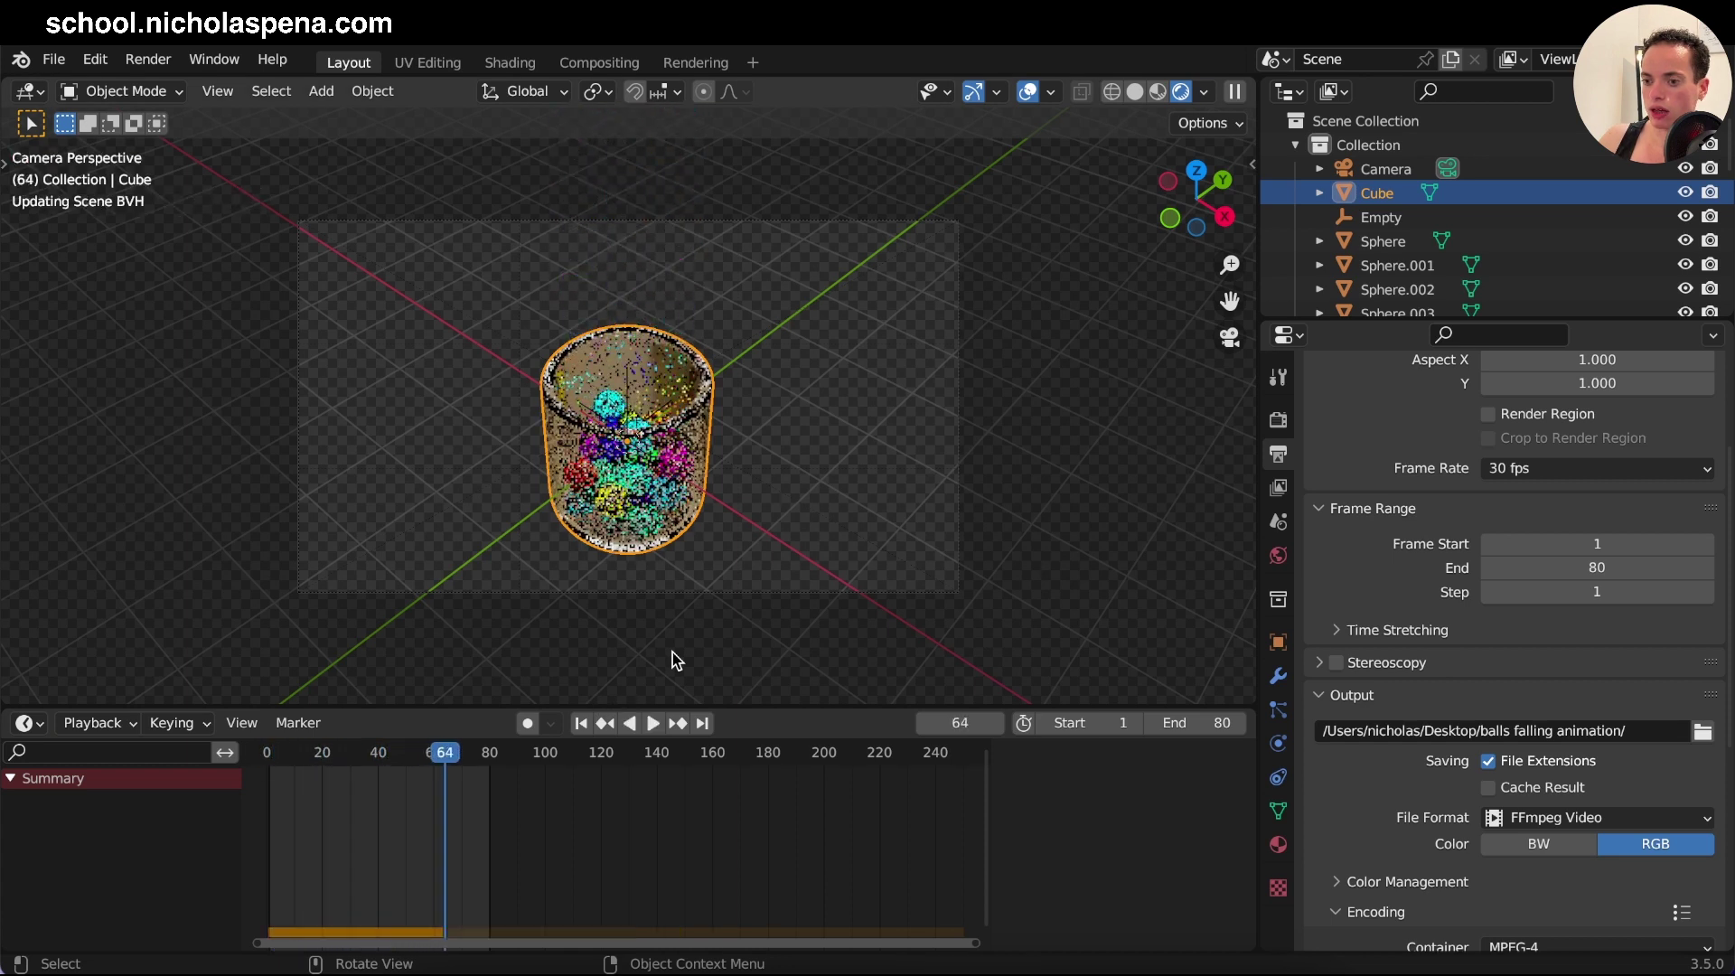
{"action": "left_click_drag", "start_coordinate": [447, 758], "coordinate": [394, 761]}
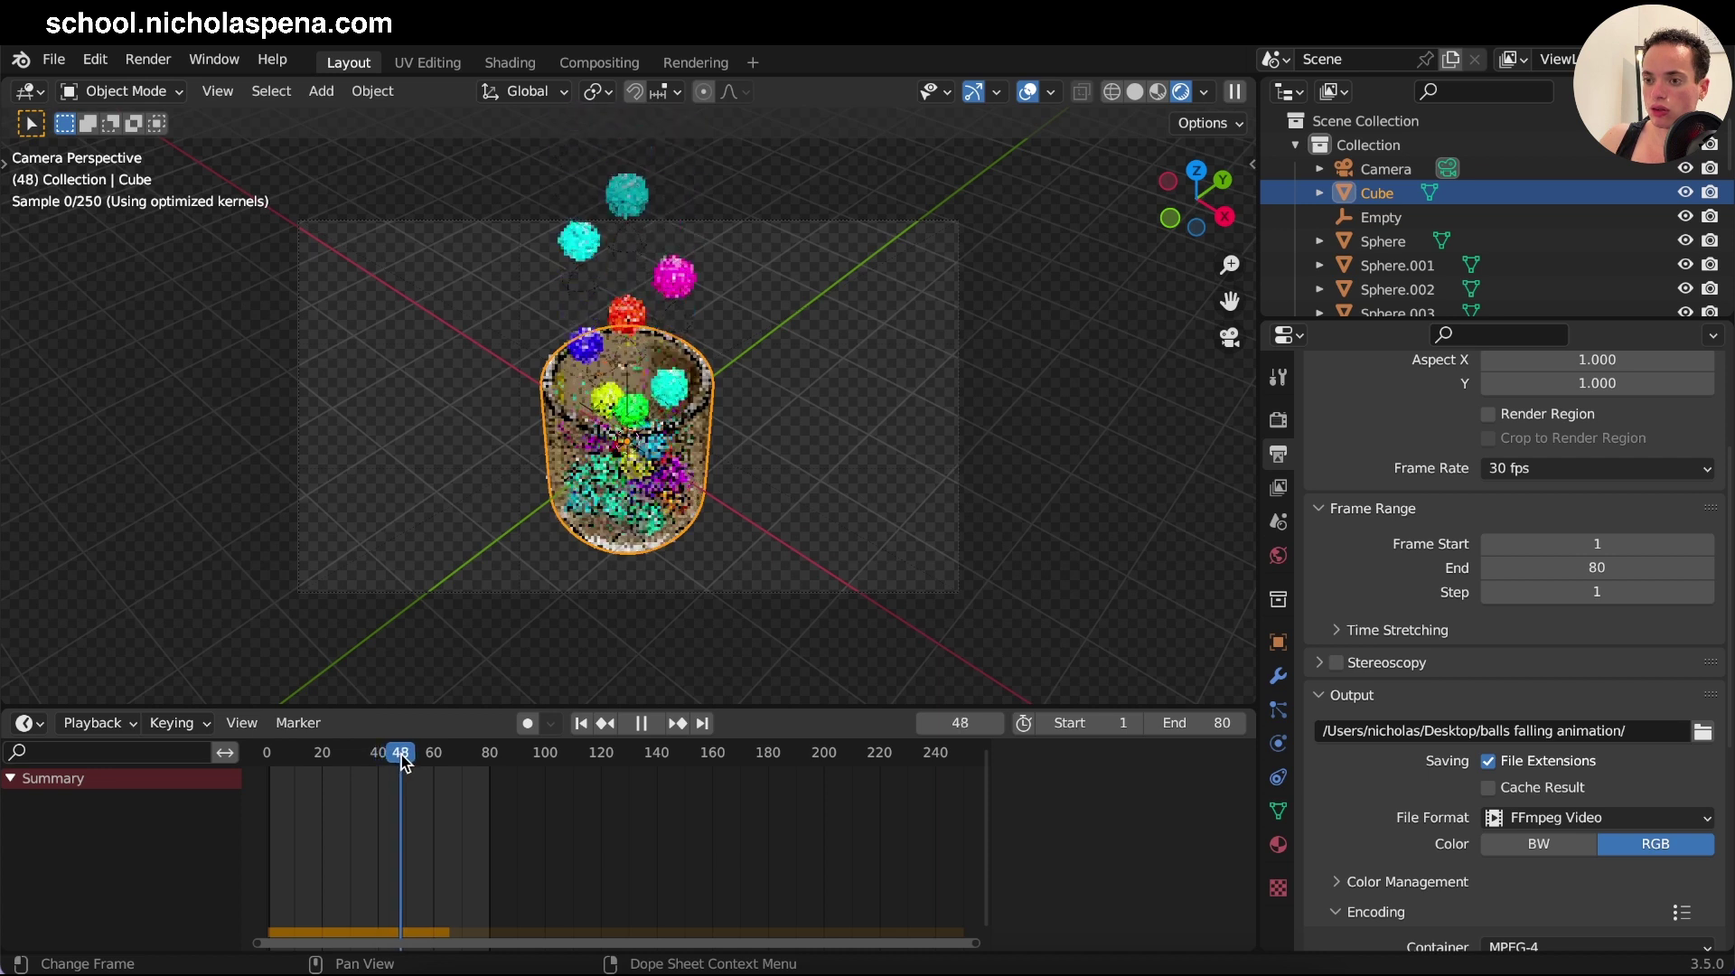
{"action": "left_click_drag", "start_coordinate": [394, 760], "coordinate": [401, 756]}
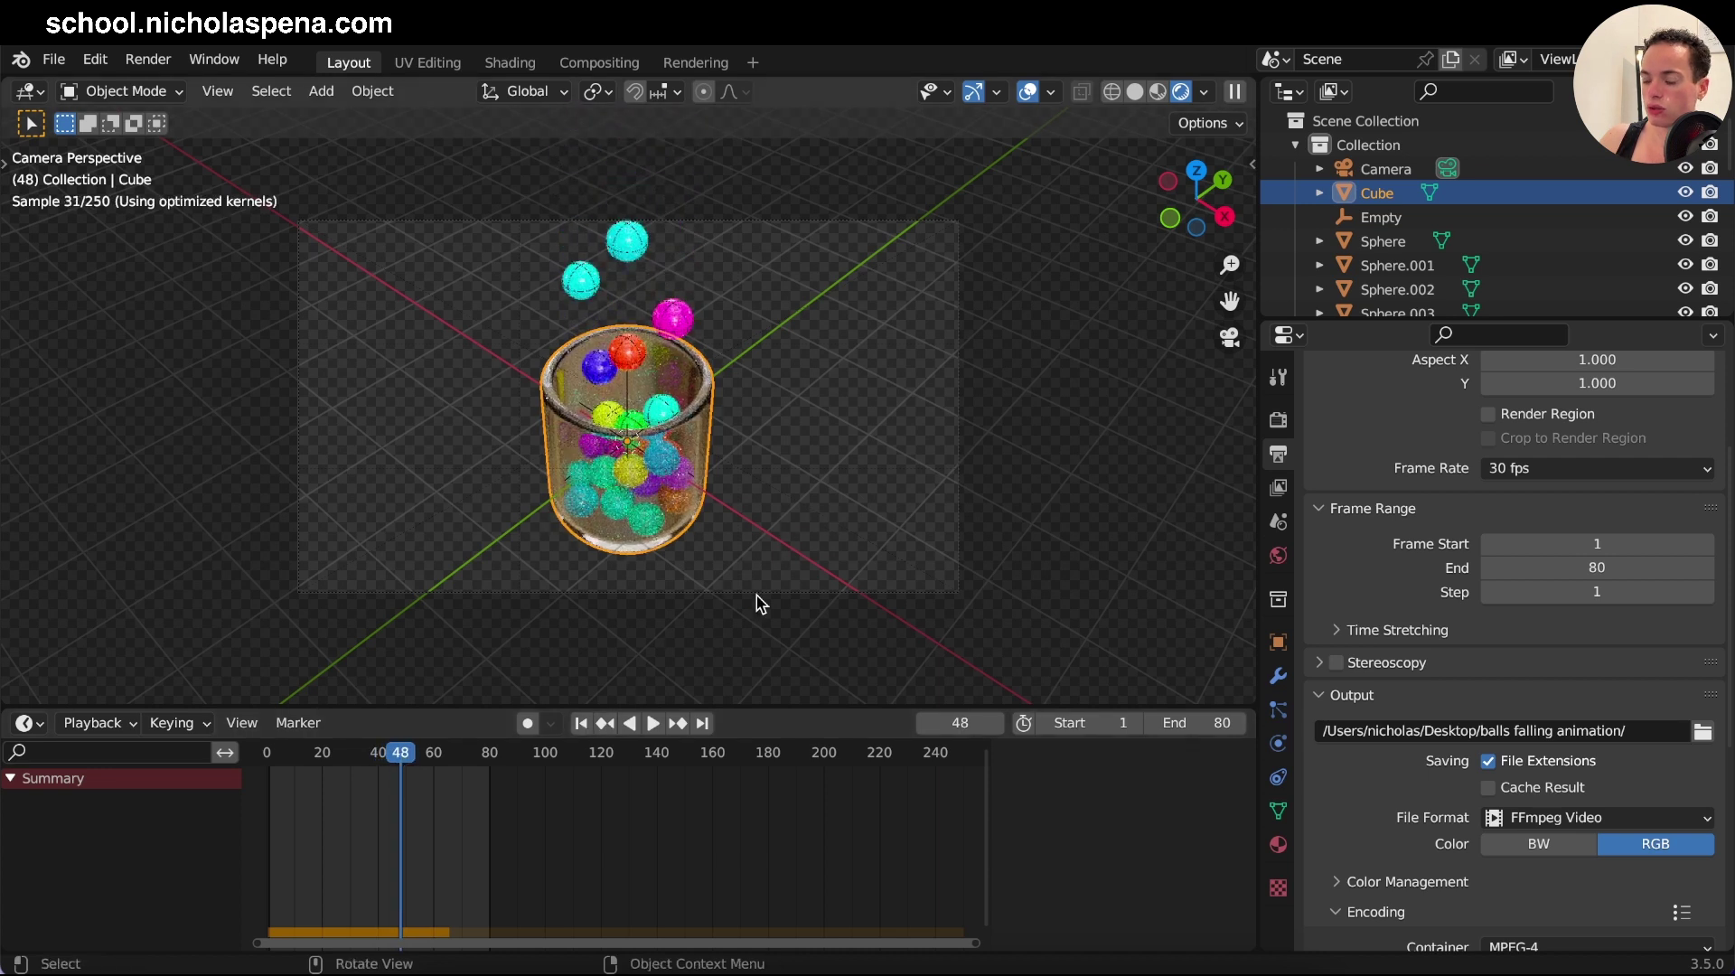
{"action": "scroll", "coordinate": [1547, 623], "scroll_direction": "up", "scroll_amount": 3}
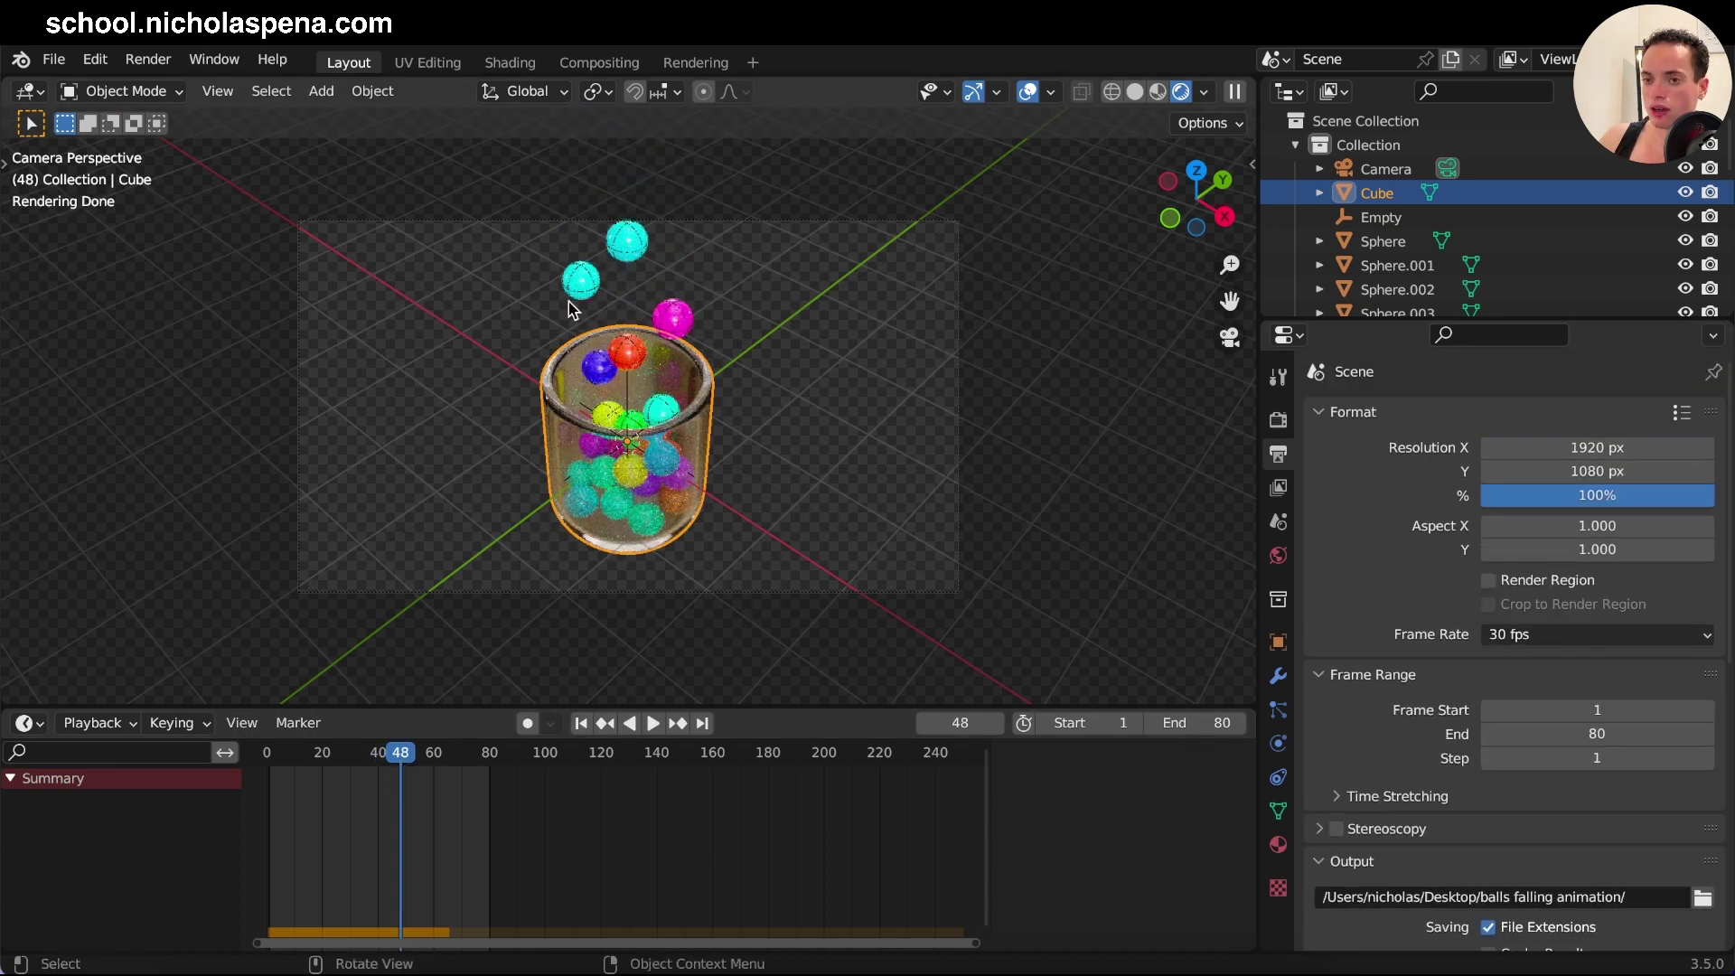
{"action": "left_click", "coordinate": [141, 65]}
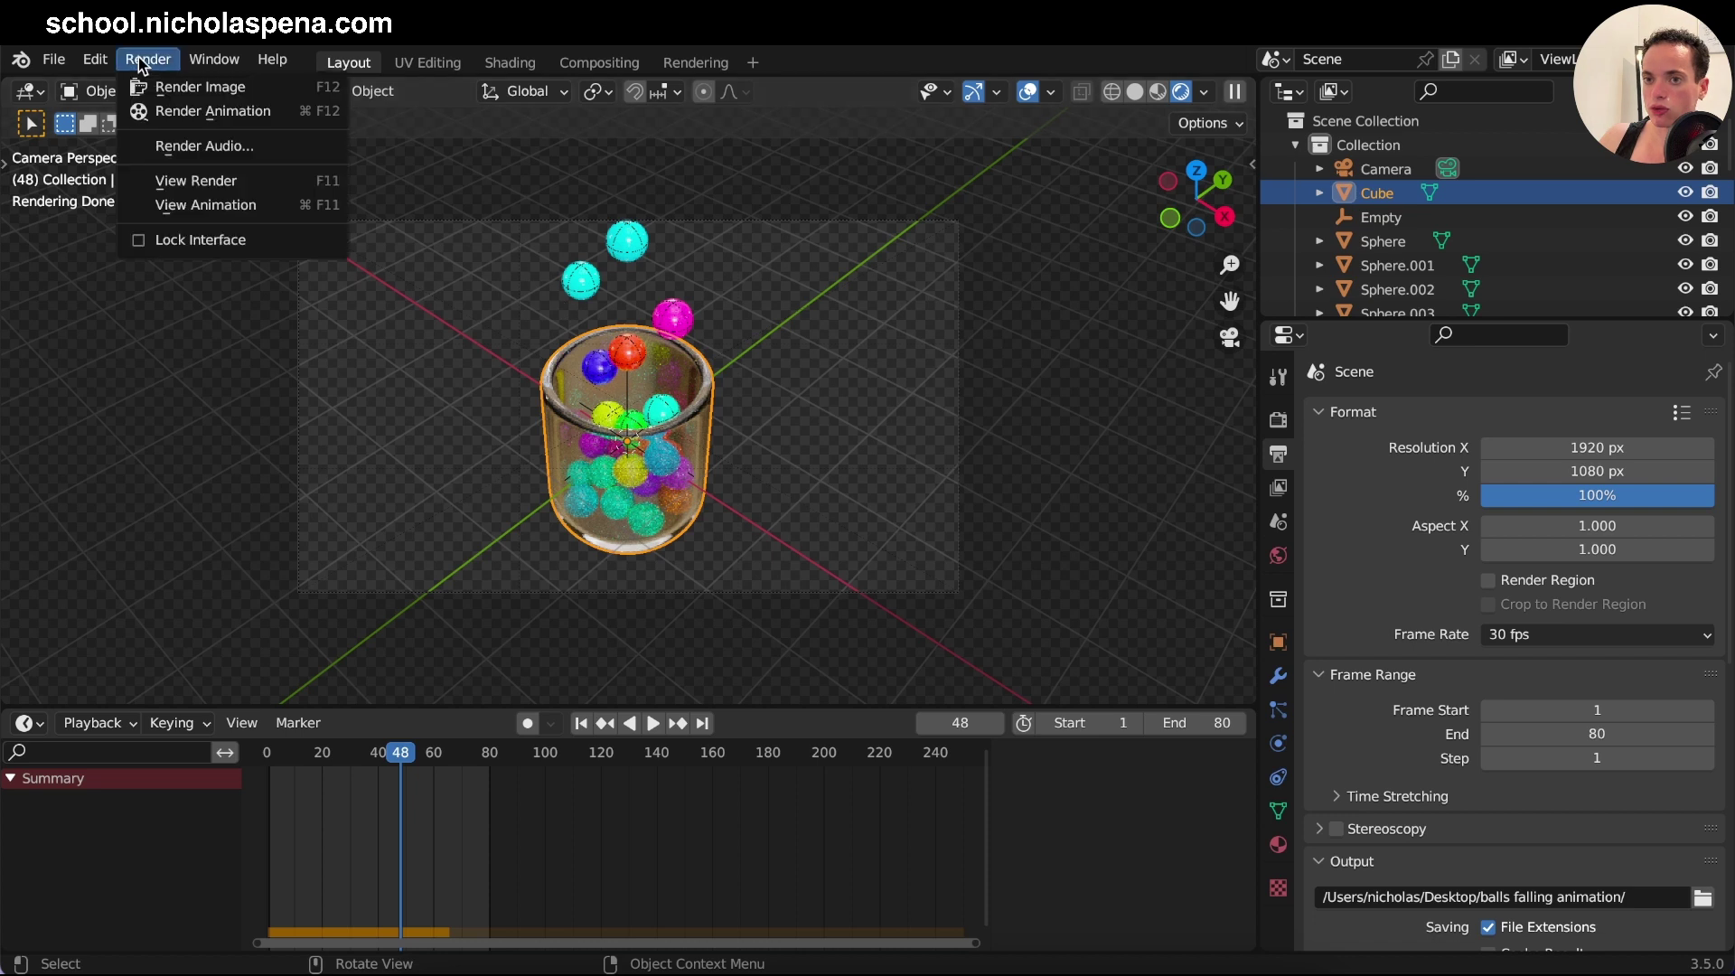
Render frames 1–80 with Render Animation.
{"action": "left_click", "coordinate": [146, 111]}
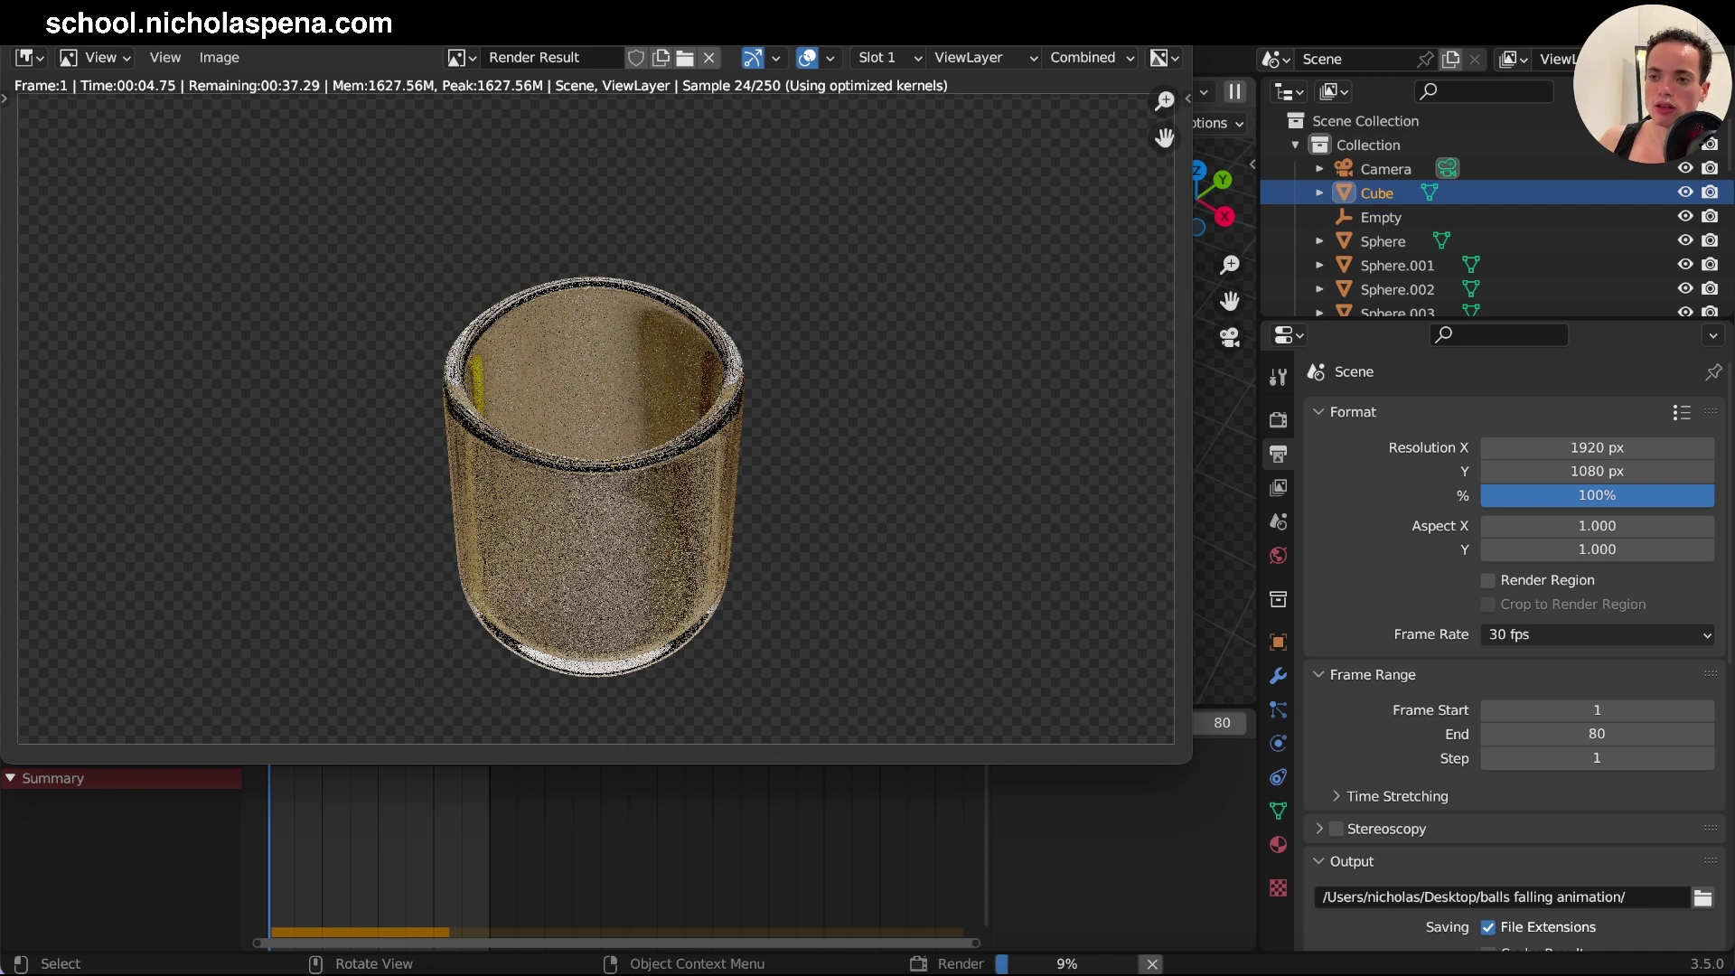
{"action": "scroll", "coordinate": [1434, 488], "scroll_direction": "down", "scroll_amount": 3}
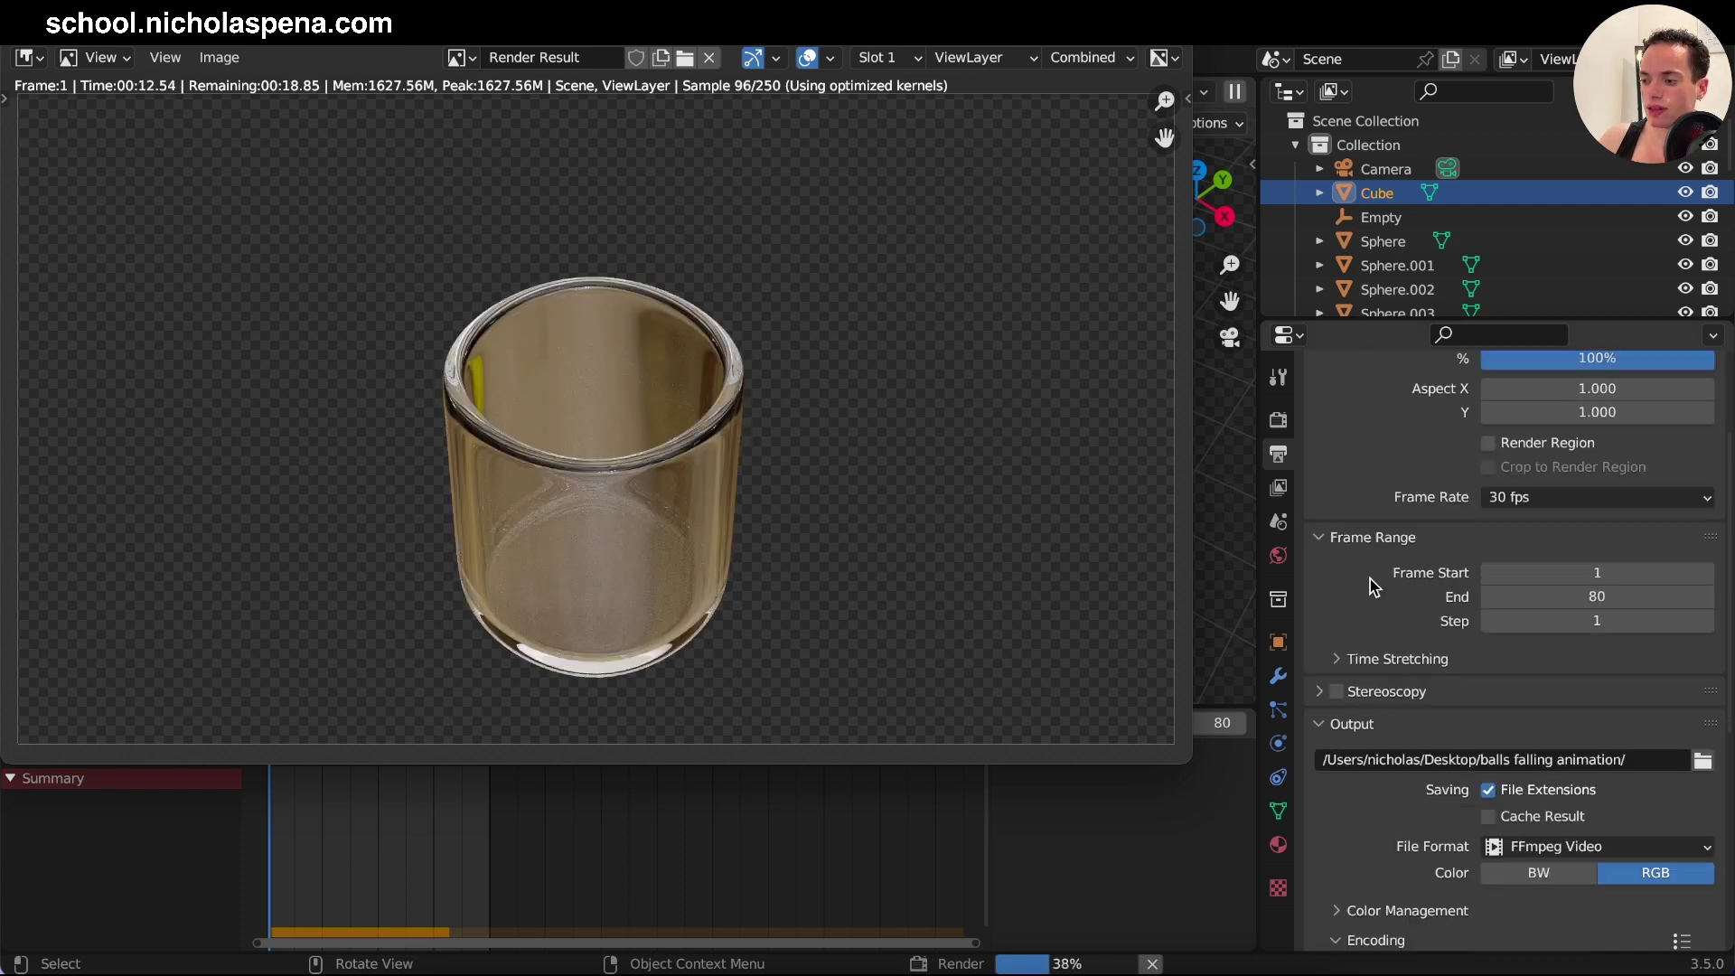
{"action": "scroll", "coordinate": [1376, 583], "scroll_direction": "down", "scroll_amount": 2}
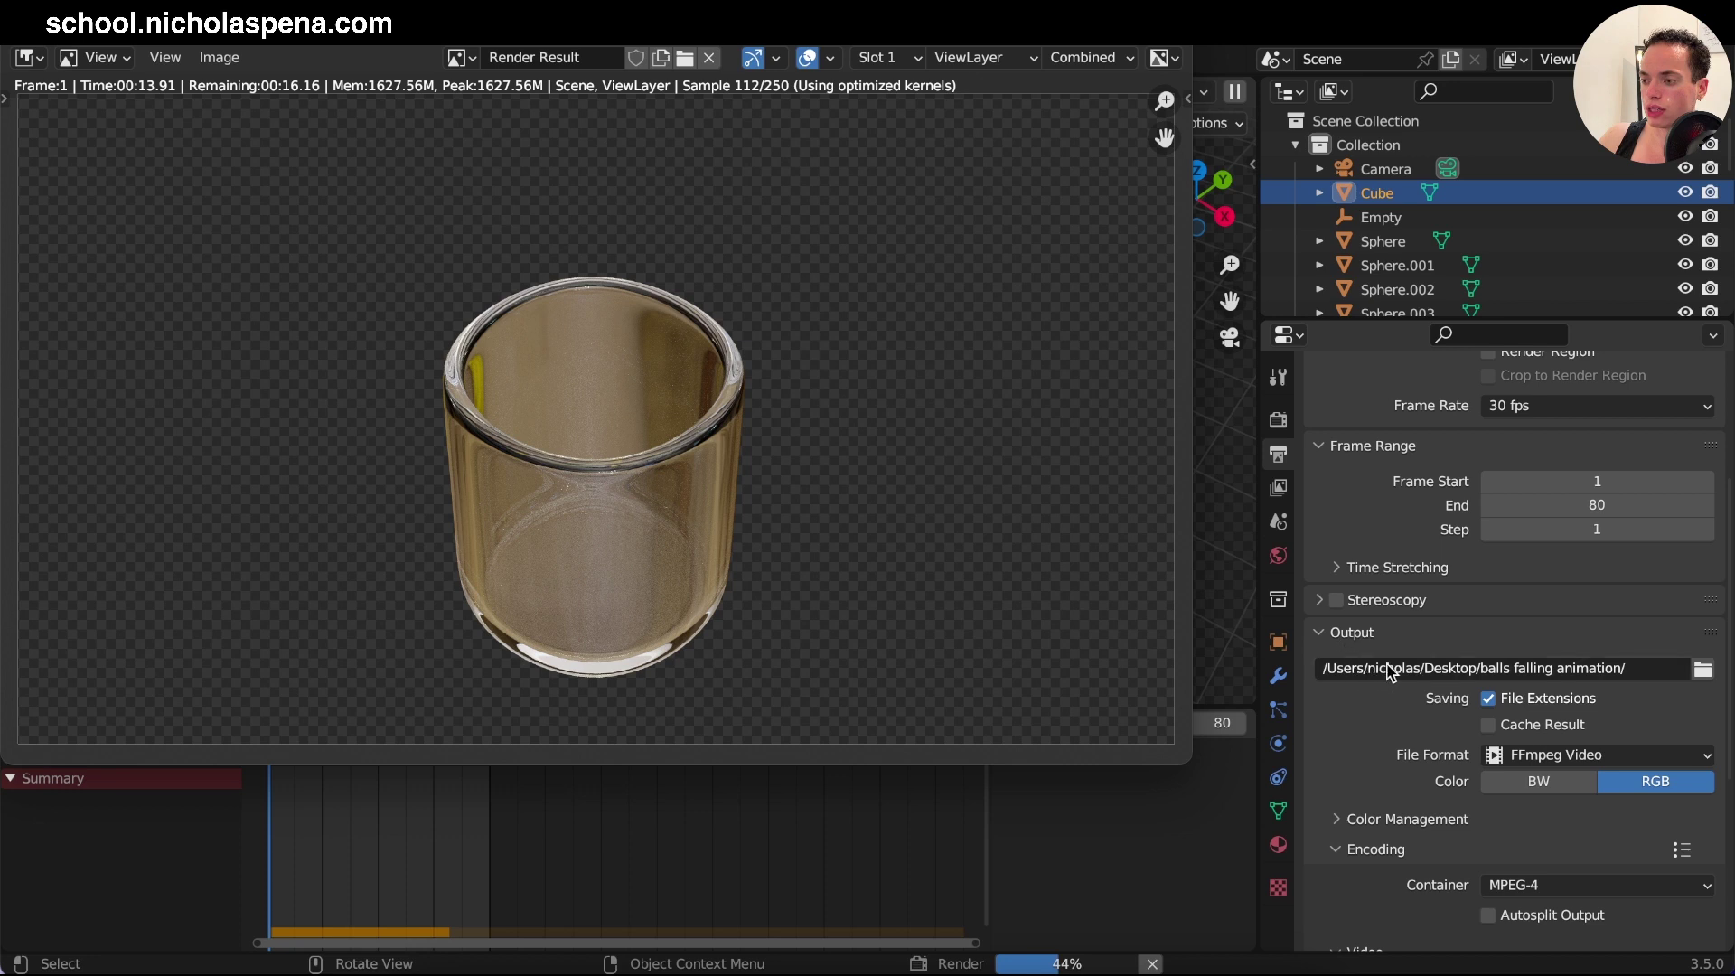